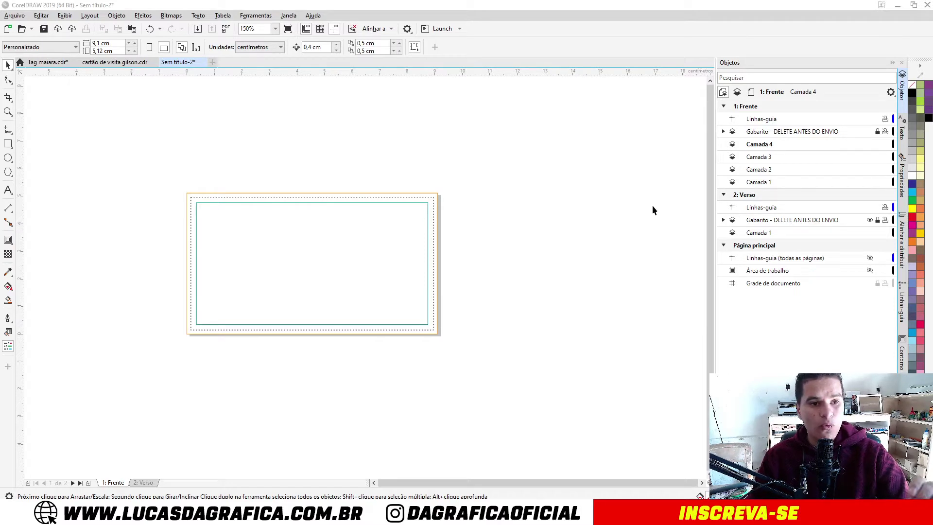
# Paste the car-wash illustration, shrink it and move it onto the card's left side
pyautogui.click(486, 149)
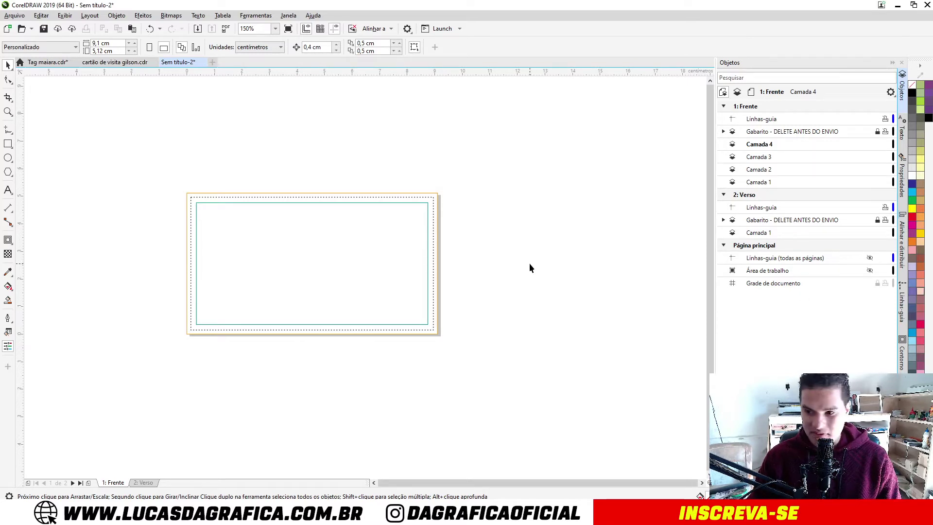
pyautogui.moveTo(117, 296); pyautogui.dragTo(140, 263)
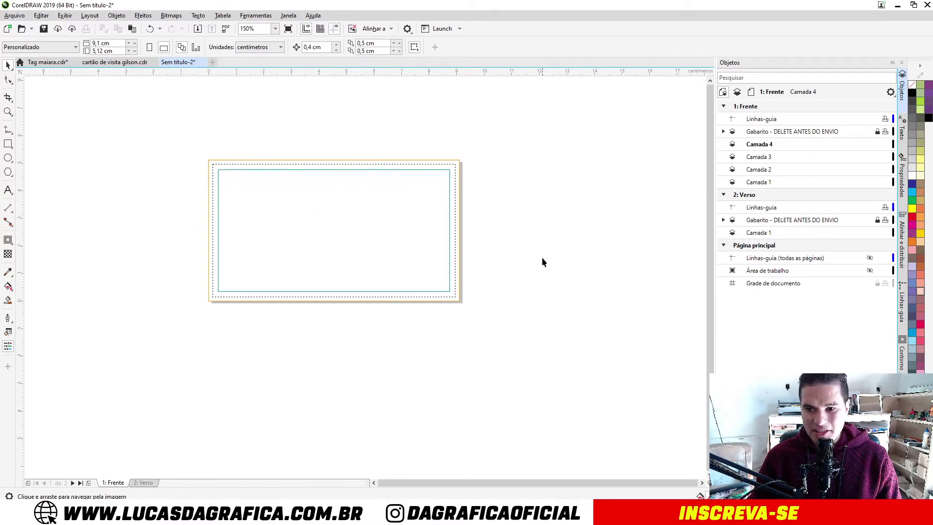
pyautogui.moveTo(816, 131)
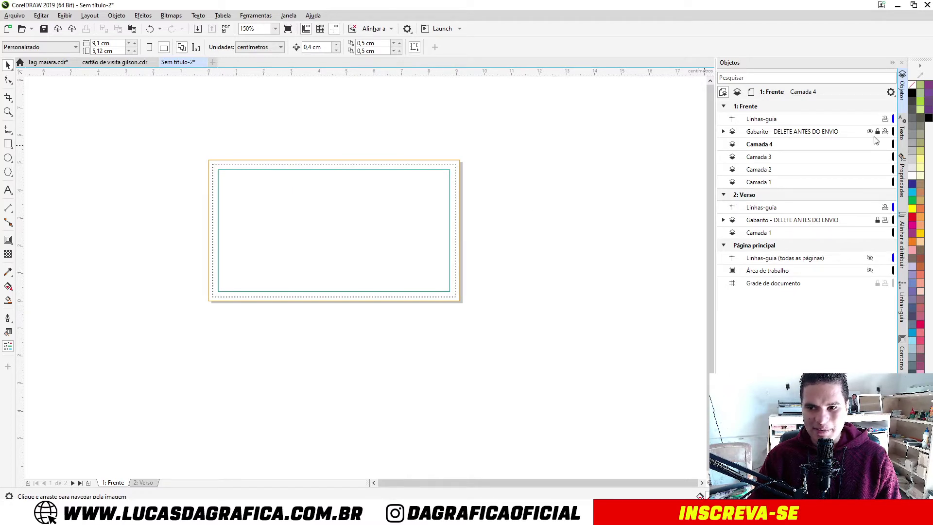
pyautogui.click(870, 132)
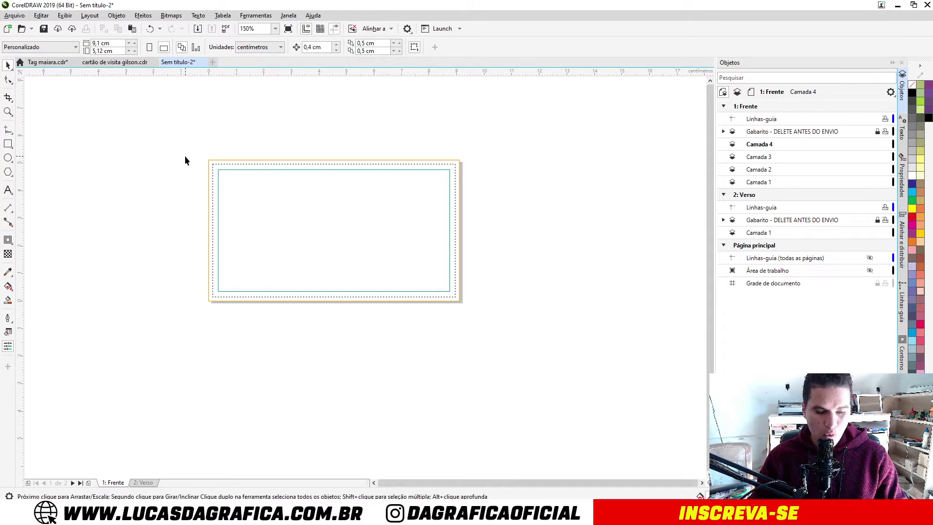
pyautogui.hotkey('ctrl', 'v')
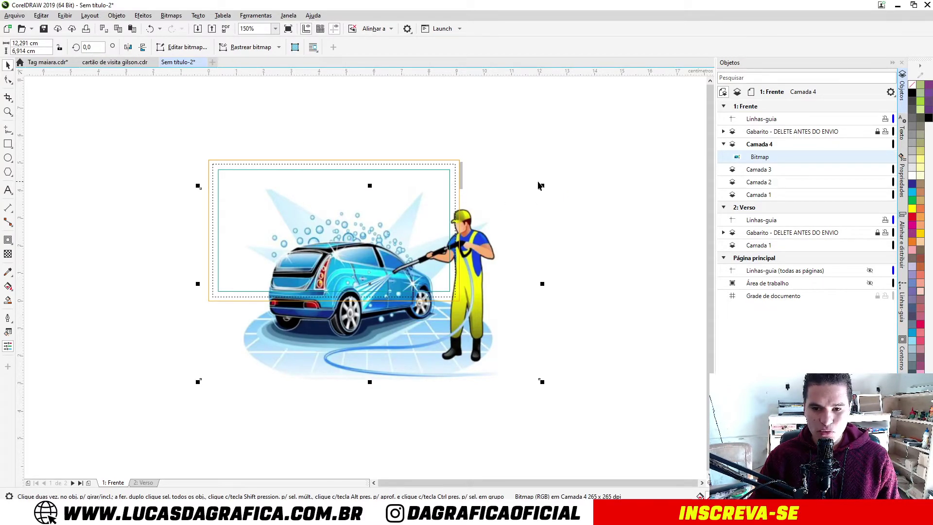
pyautogui.moveTo(542, 184); pyautogui.dragTo(331, 305)
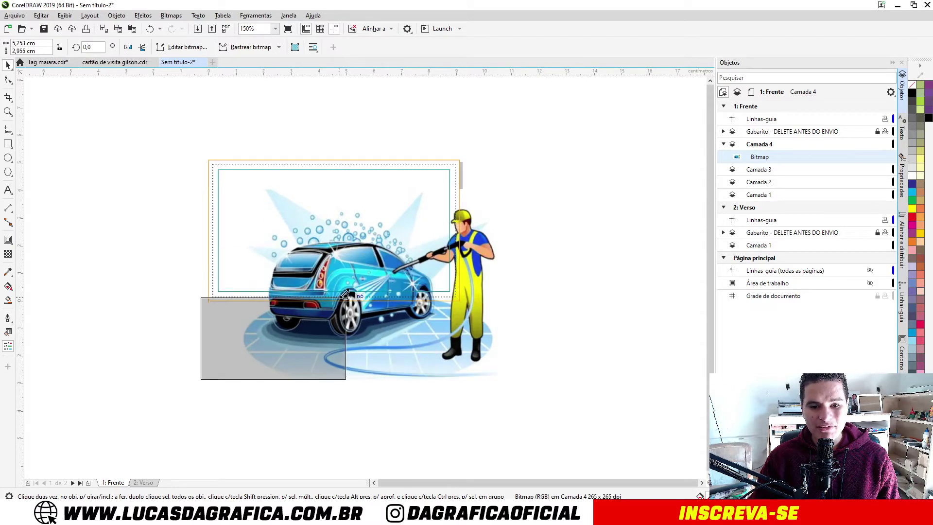
pyautogui.moveTo(267, 346); pyautogui.dragTo(268, 234)
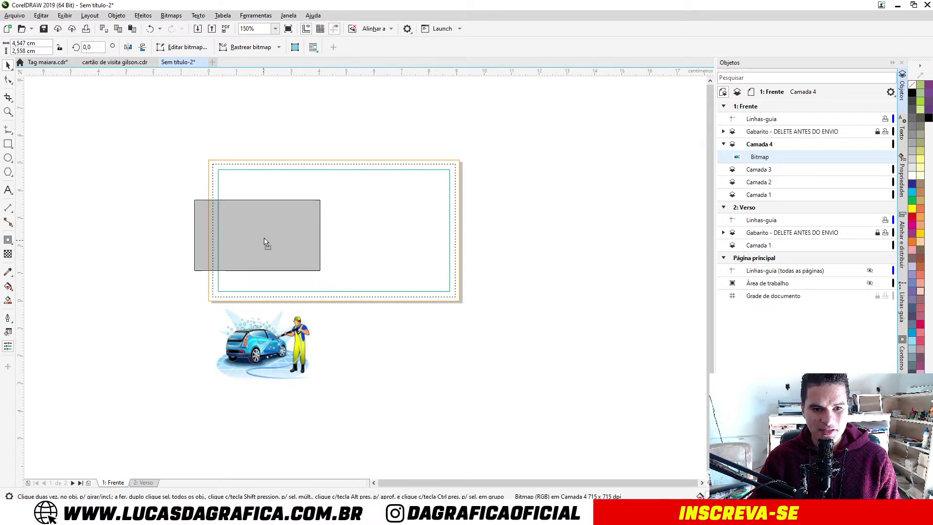
pyautogui.moveTo(268, 234); pyautogui.dragTo(276, 237)
pyautogui.click(576, 186)
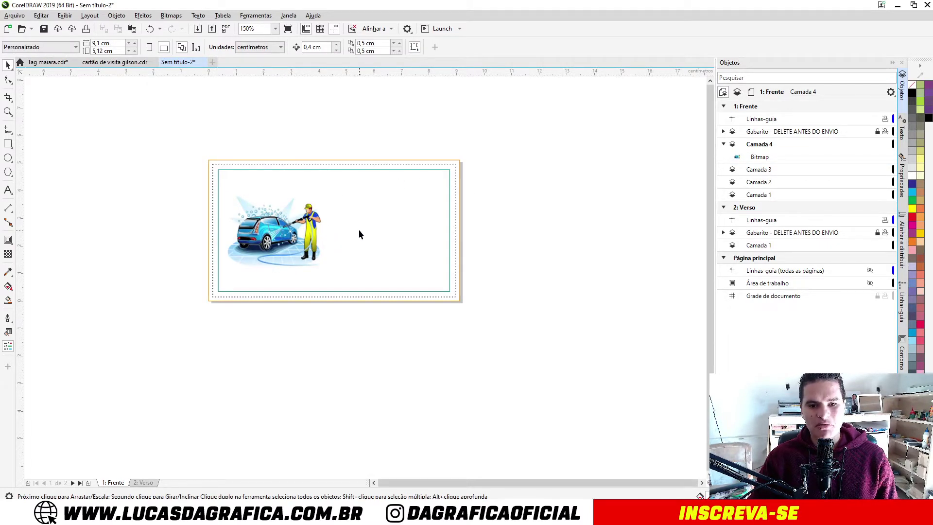
# Enlarge the illustration slightly to fit the safe margins, then make Camada 3 the active layer
pyautogui.scroll(1, 298, 238)
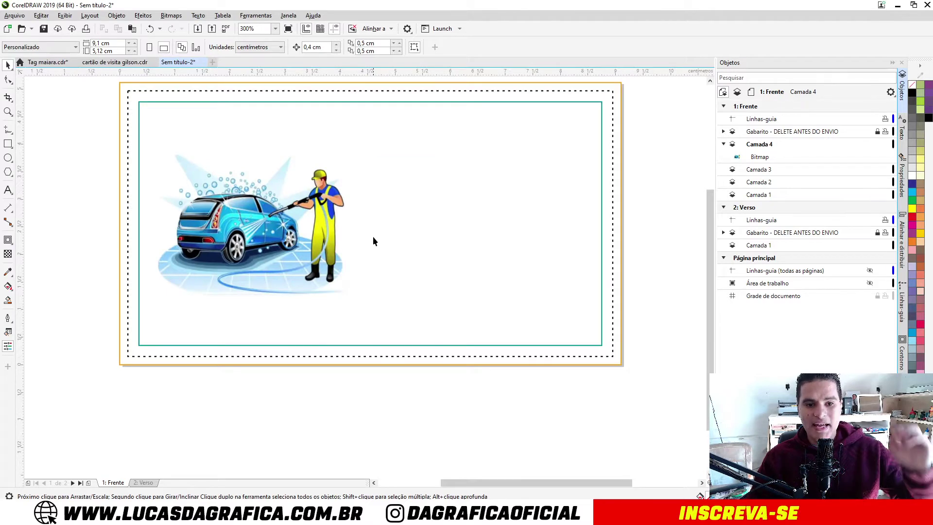
pyautogui.click(278, 227)
pyautogui.moveTo(121, 299); pyautogui.dragTo(106, 307)
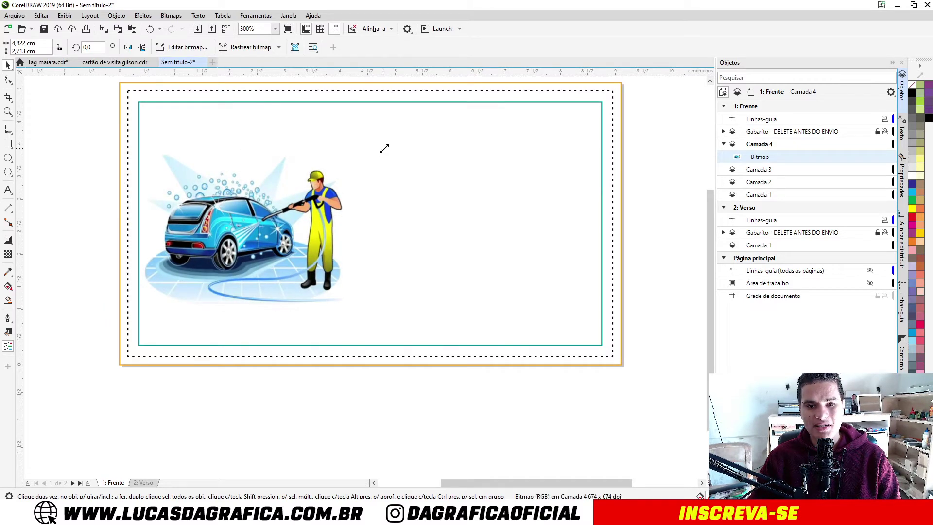
pyautogui.moveTo(379, 151); pyautogui.dragTo(382, 144)
pyautogui.moveTo(254, 210); pyautogui.dragTo(251, 208)
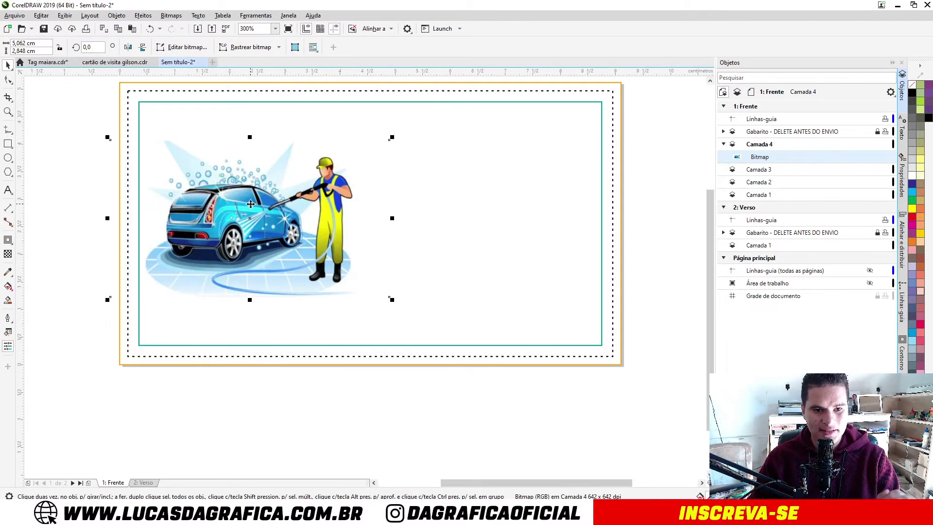
pyautogui.click(92, 207)
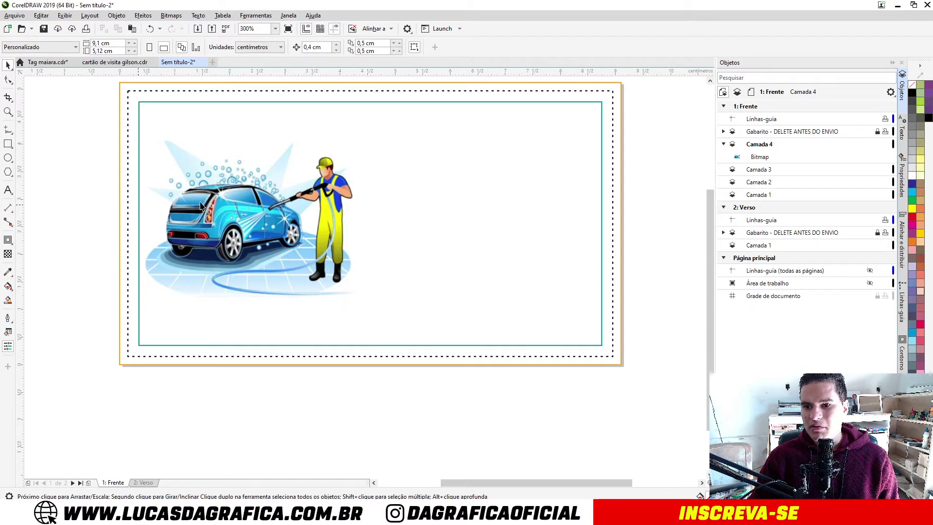
pyautogui.click(758, 170)
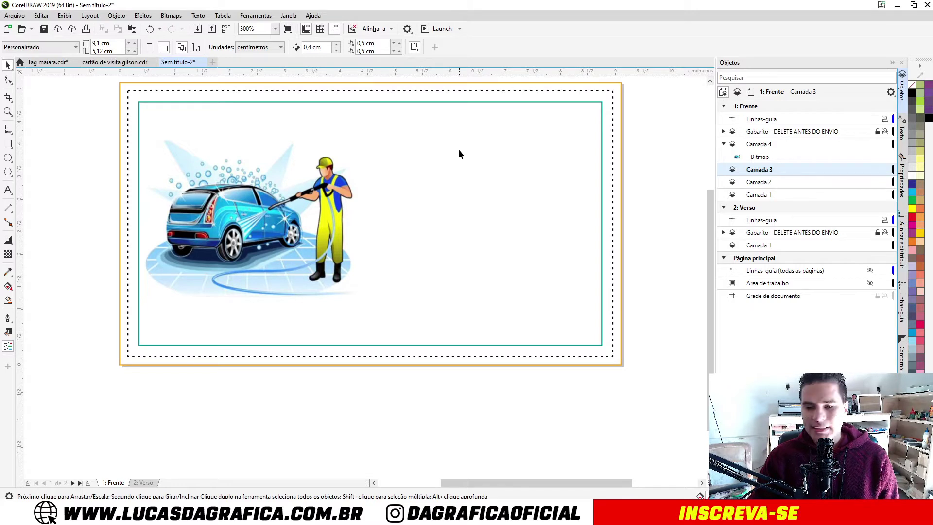
# Draw a black-filled rectangle covering the card's right half
pyautogui.click(9, 144)
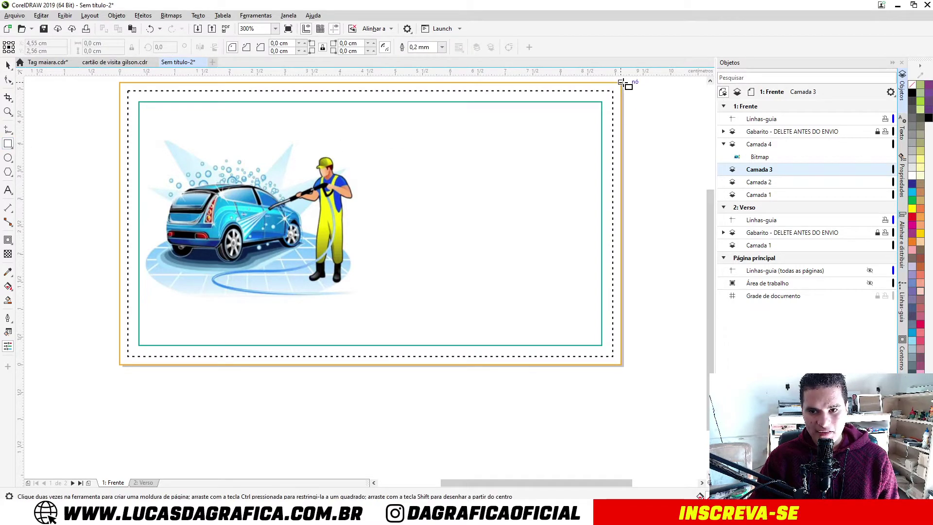
pyautogui.moveTo(622, 82); pyautogui.dragTo(382, 362)
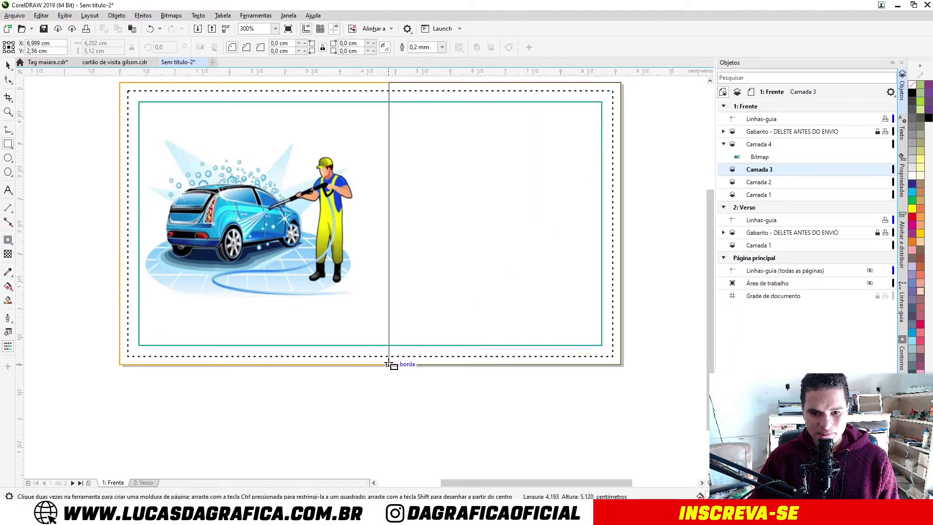
pyautogui.moveTo(383, 362); pyautogui.dragTo(371, 364)
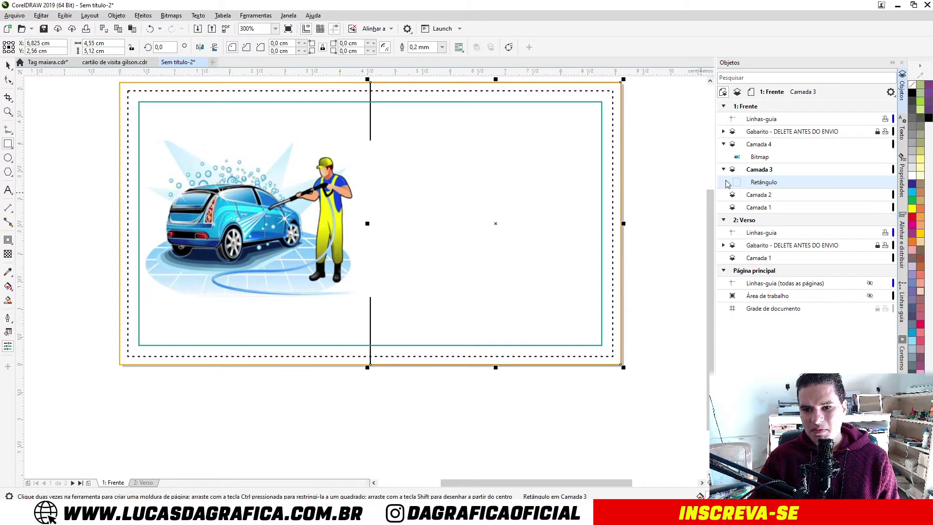
pyautogui.click(912, 93)
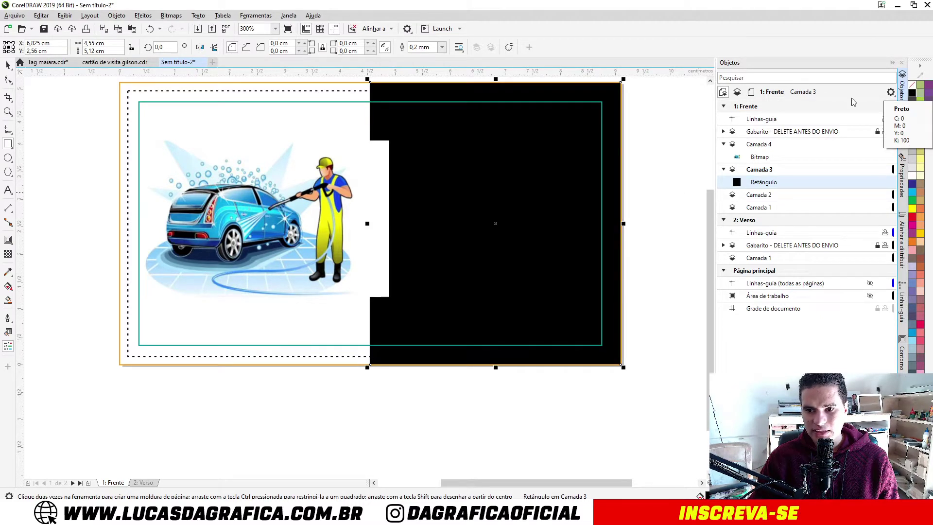
# Move the illustration back to the left half and into layer Camada 1
pyautogui.click(8, 64)
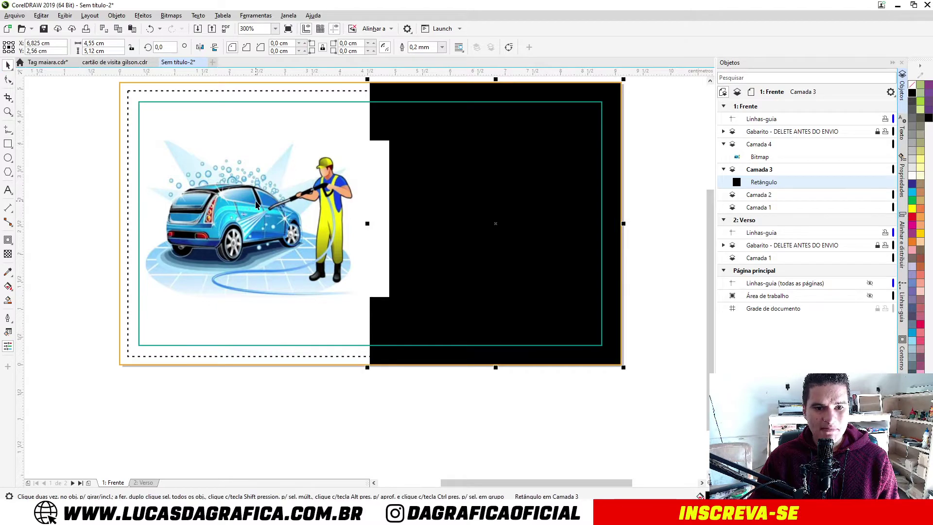
pyautogui.moveTo(256, 204)
pyautogui.mouseDown()
pyautogui.moveTo(408, 210)
pyautogui.moveTo(341, 219)
pyautogui.mouseUp()
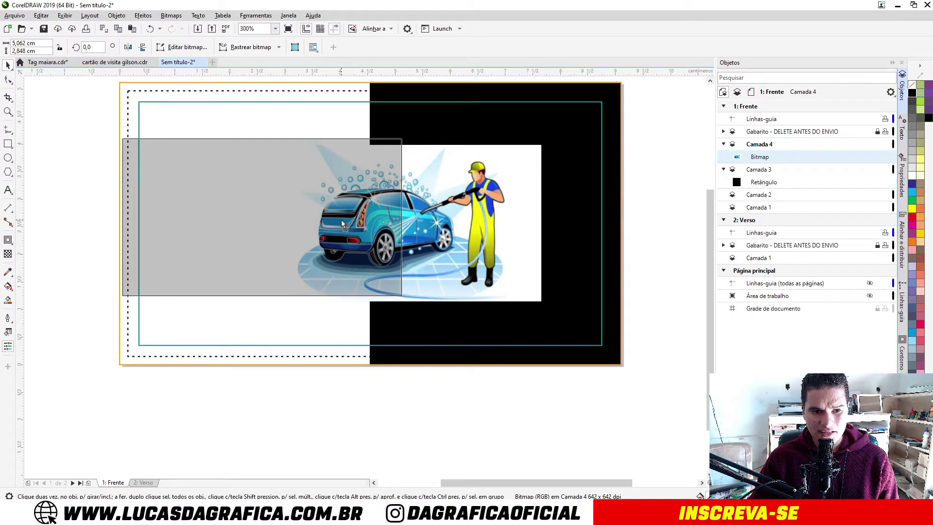
pyautogui.moveTo(341, 220); pyautogui.dragTo(324, 214)
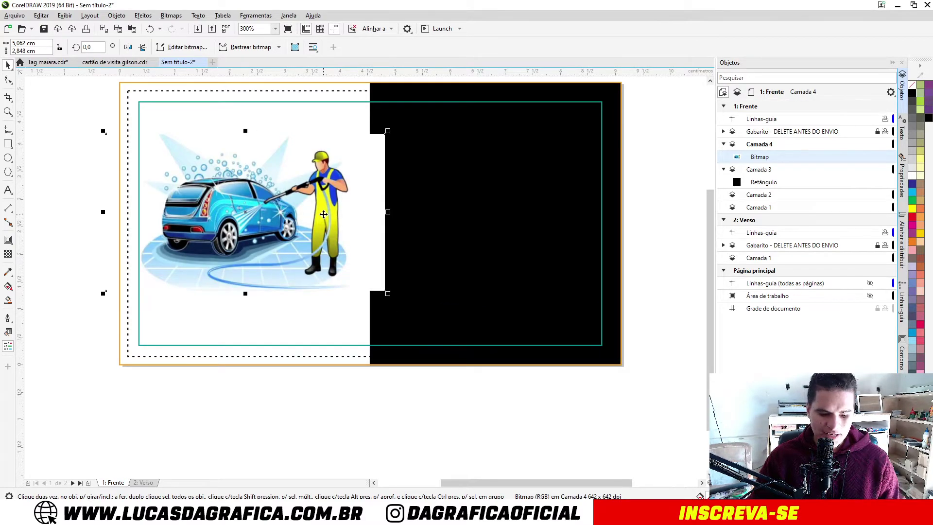
pyautogui.moveTo(759, 157)
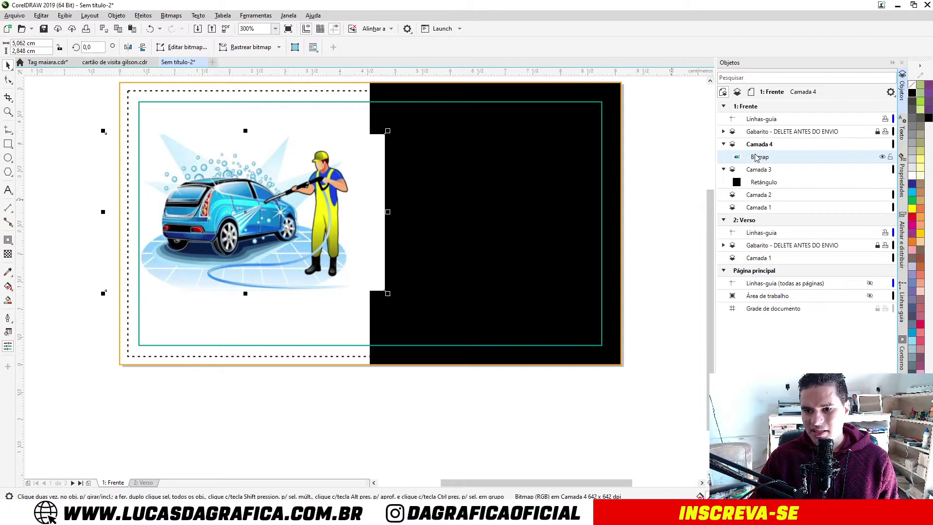
pyautogui.moveTo(756, 157); pyautogui.dragTo(761, 210)
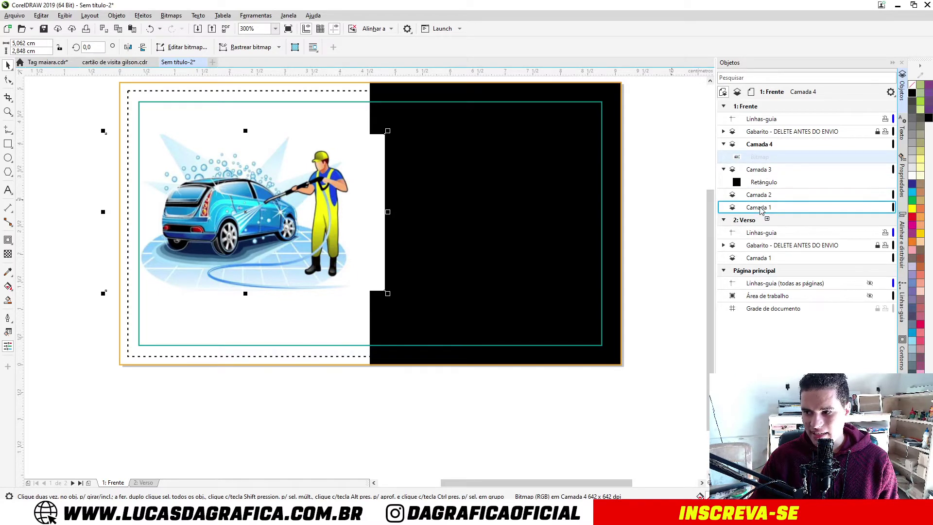
pyautogui.click(640, 203)
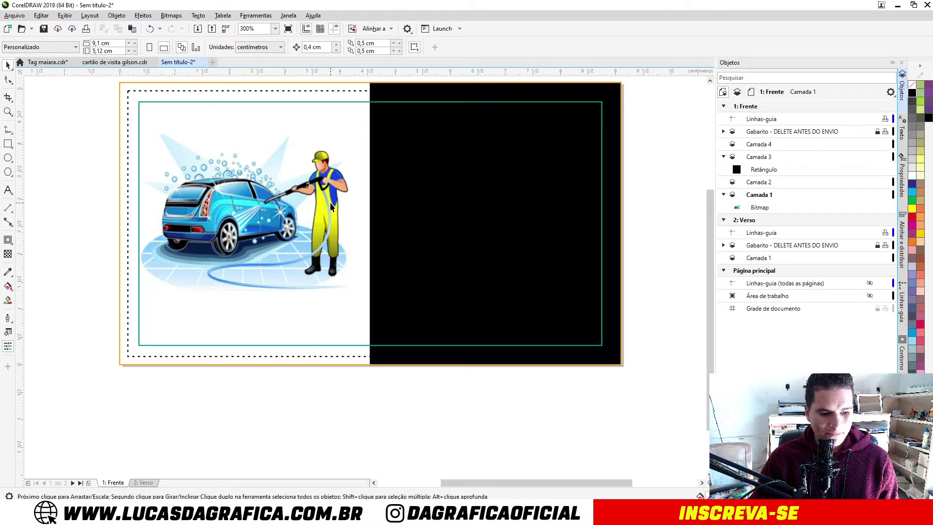
# Draw a tall narrow red strip with no outline beside the black panel
pyautogui.click(8, 144)
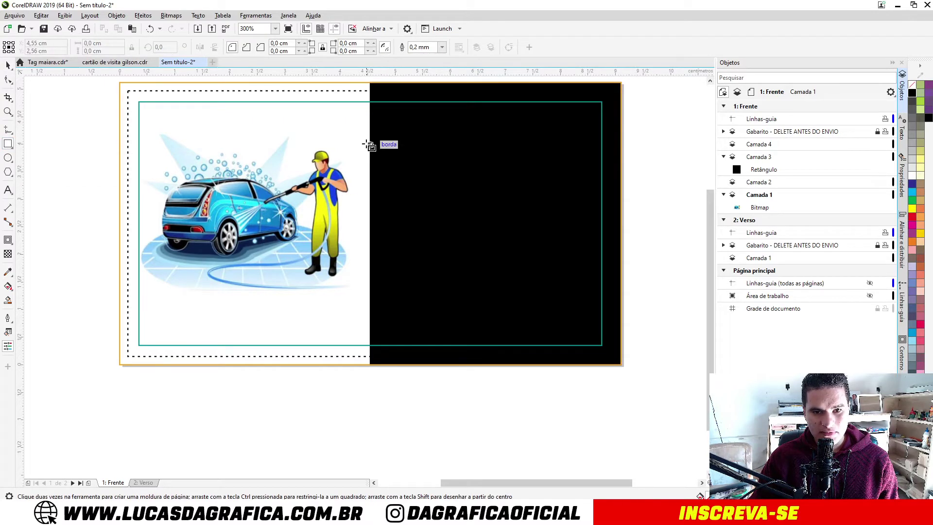
pyautogui.moveTo(358, 161); pyautogui.dragTo(367, 309)
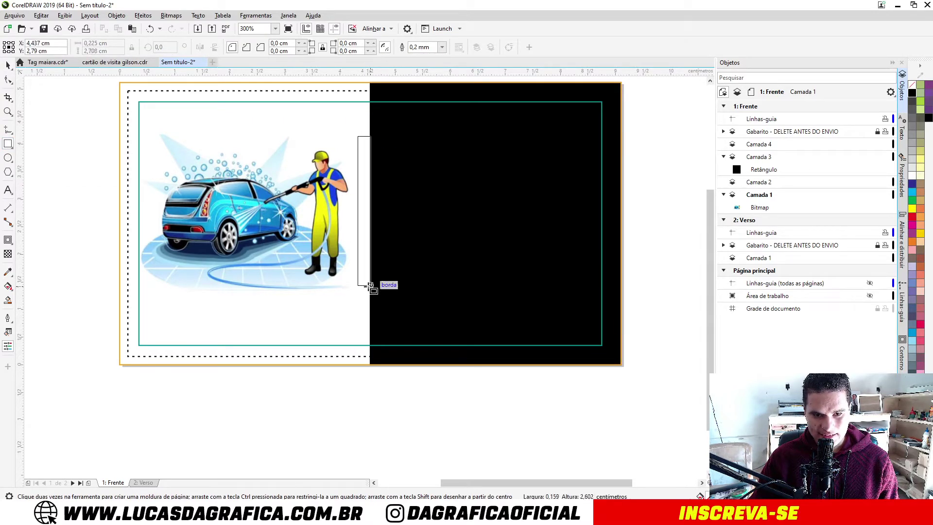
pyautogui.moveTo(368, 310); pyautogui.dragTo(366, 315)
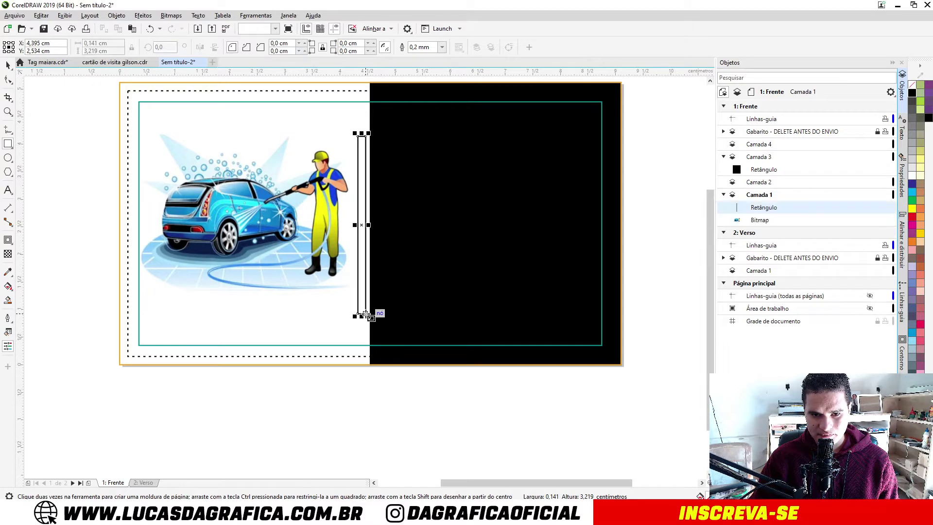
pyautogui.click(910, 217)
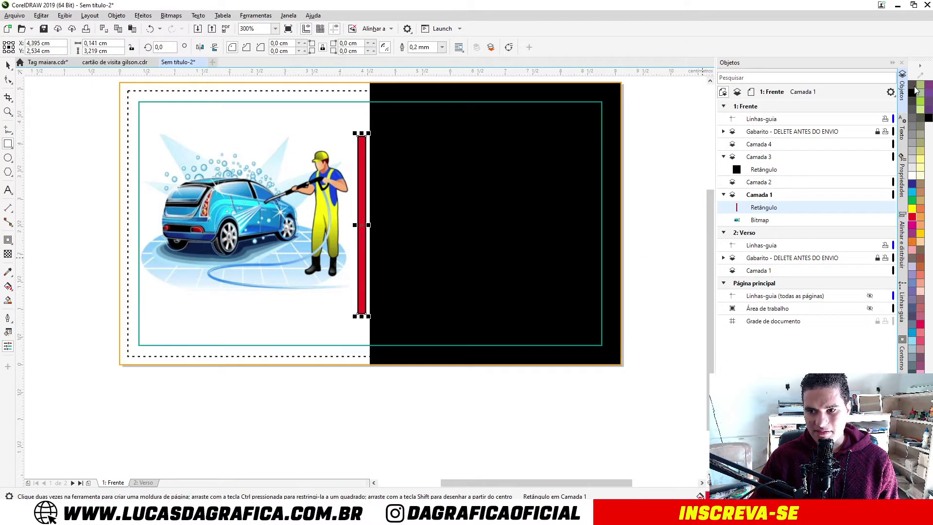
pyautogui.rightClick(911, 87)
# Align the red strip flush against the black panel's left edge
pyautogui.click(7, 65)
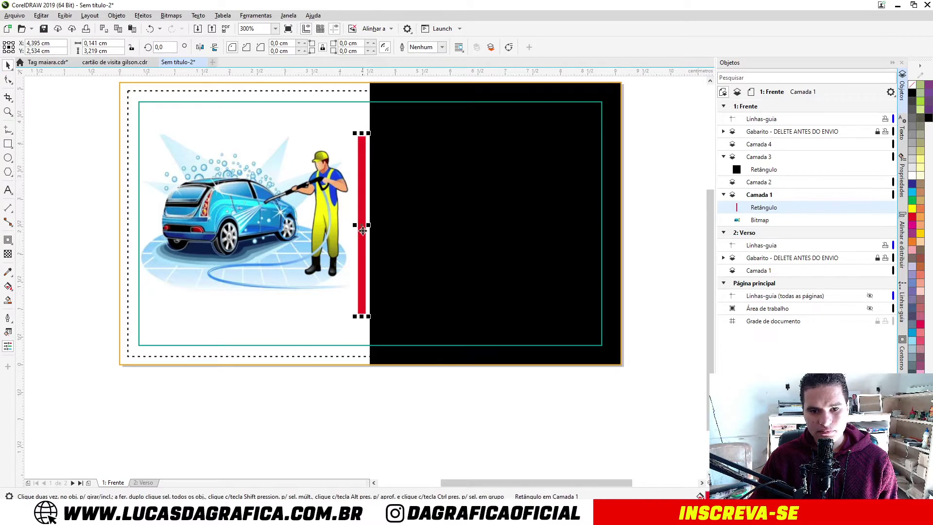
pyautogui.moveTo(362, 227); pyautogui.dragTo(370, 227)
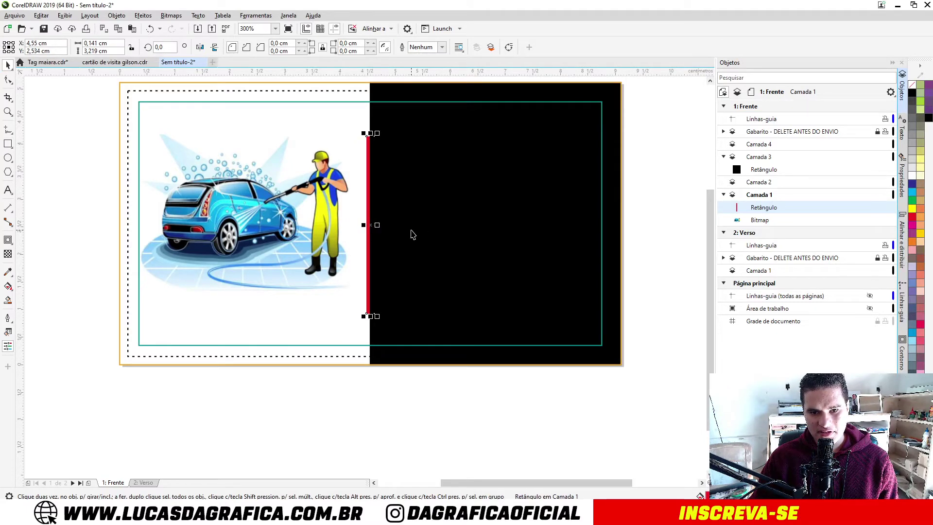
pyautogui.scroll(1, 366, 194)
pyautogui.scroll(2, 372, 218)
pyautogui.scroll(2, 374, 233)
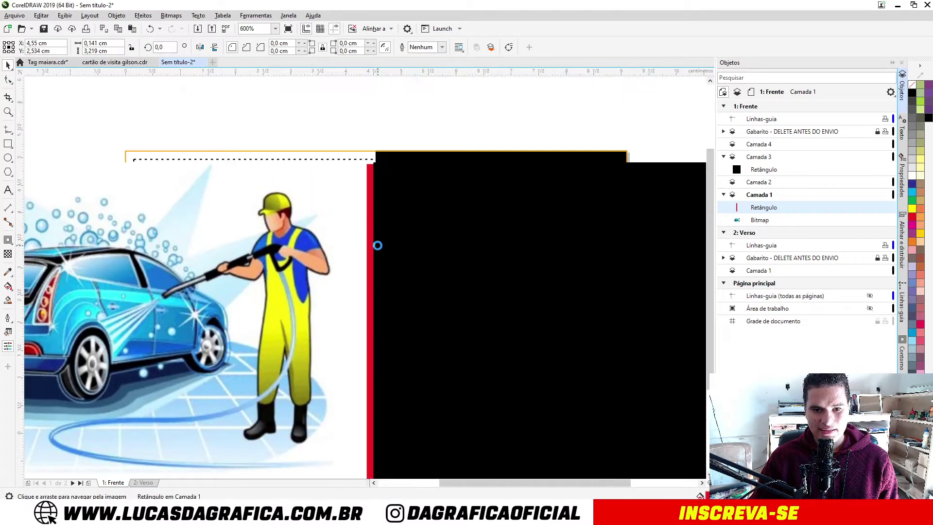
pyautogui.scroll(-1, 379, 250)
pyautogui.scroll(1, 378, 264)
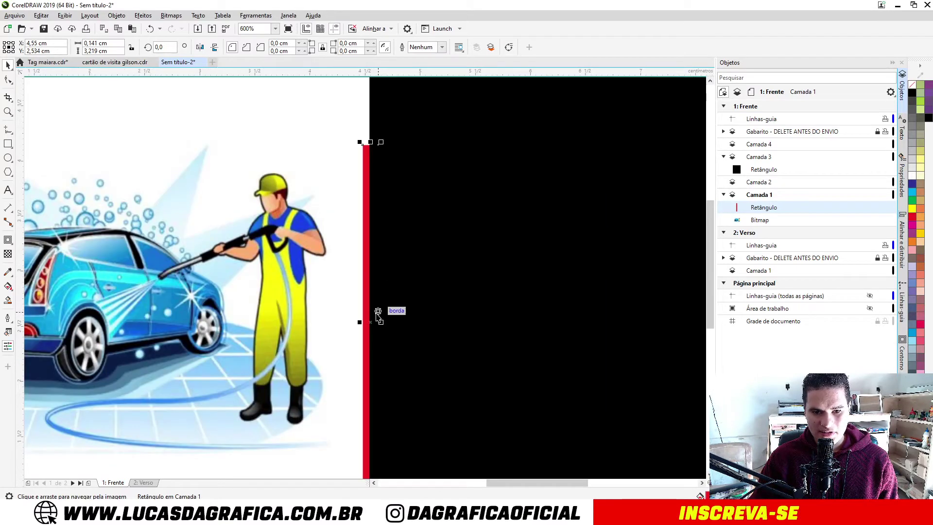
pyautogui.moveTo(371, 323); pyautogui.dragTo(367, 324)
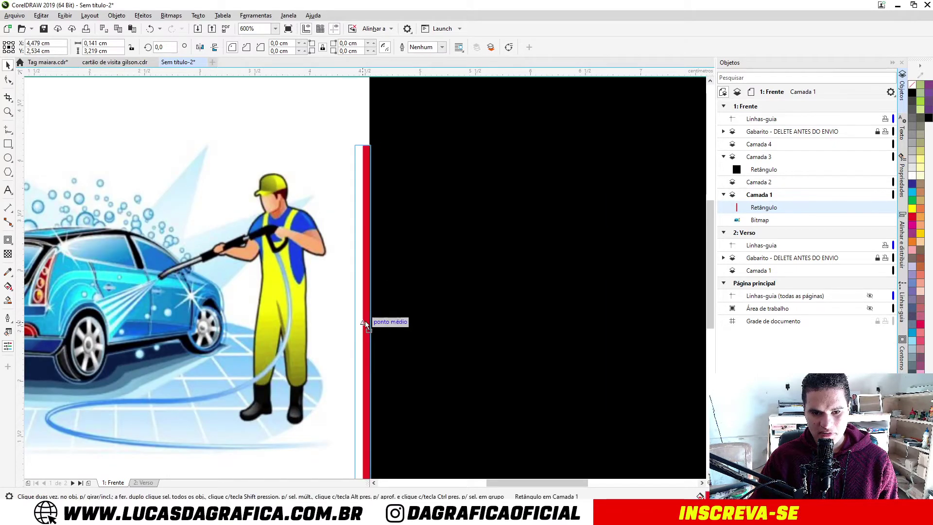
pyautogui.scroll(-1, 355, 225)
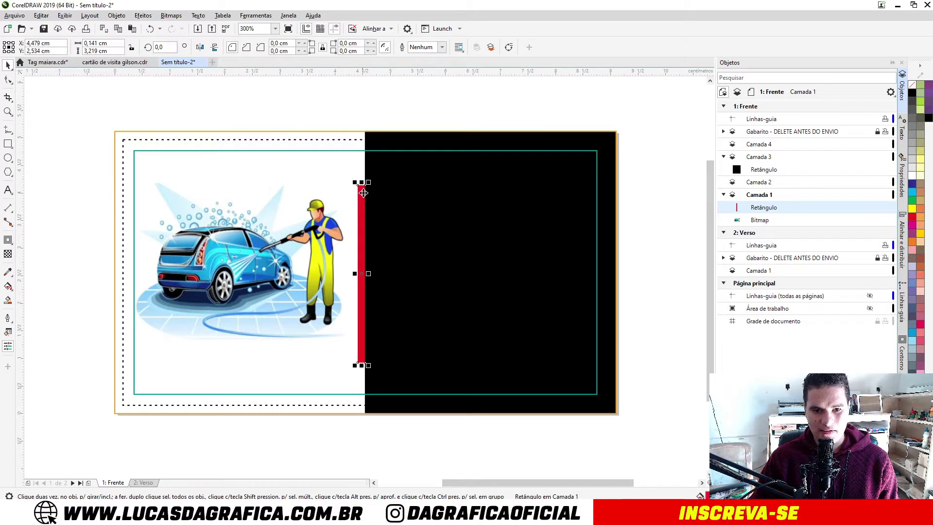
pyautogui.press('Escape')
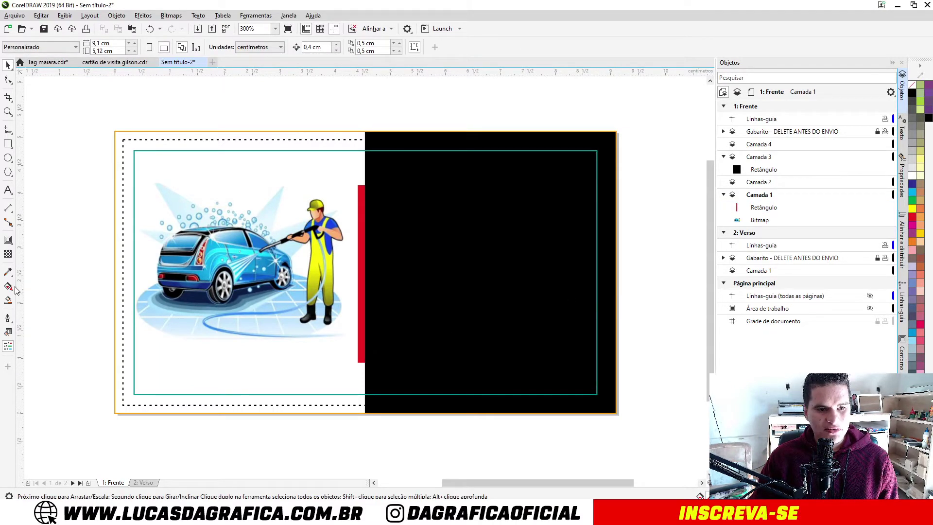
pyautogui.click(8, 191)
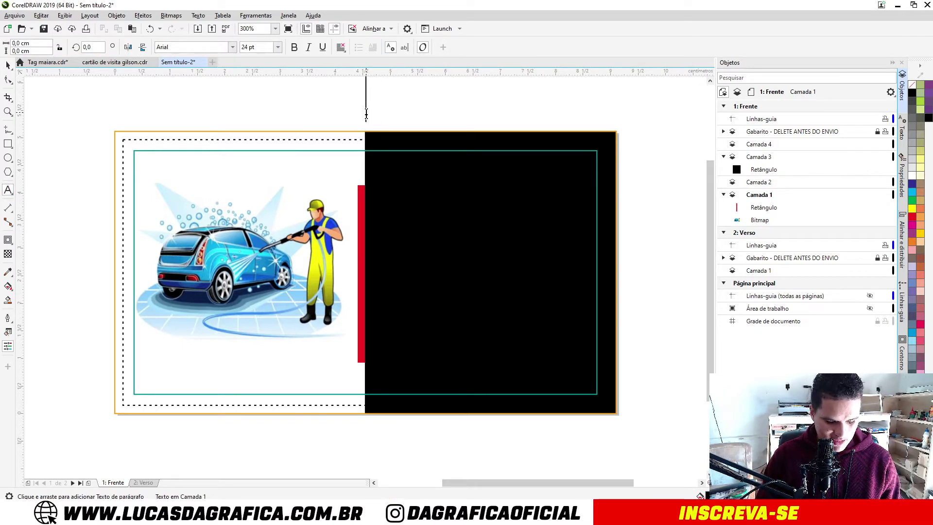
# Add the title 'Lava rápido filhos' in white on the black panel
pyautogui.write('Lava rápido filhos')
pyautogui.click(6, 65)
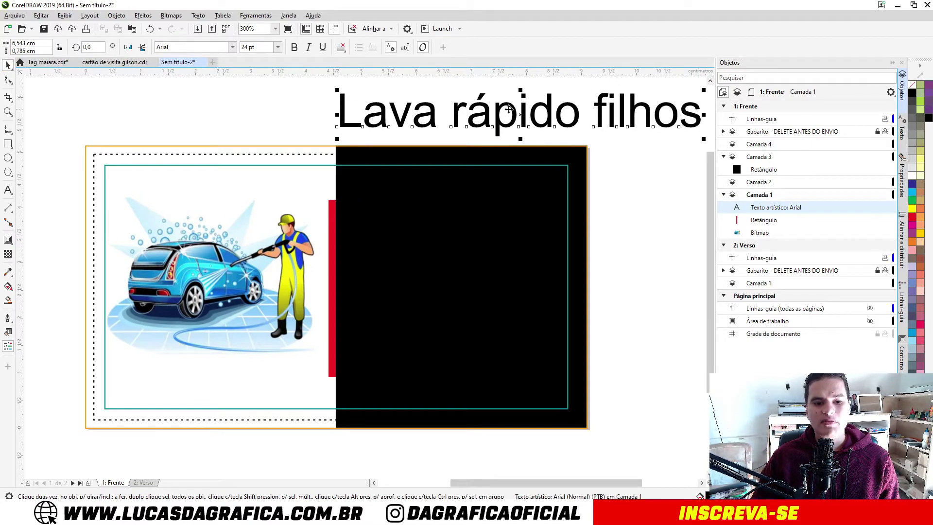
pyautogui.moveTo(490, 123); pyautogui.dragTo(481, 210)
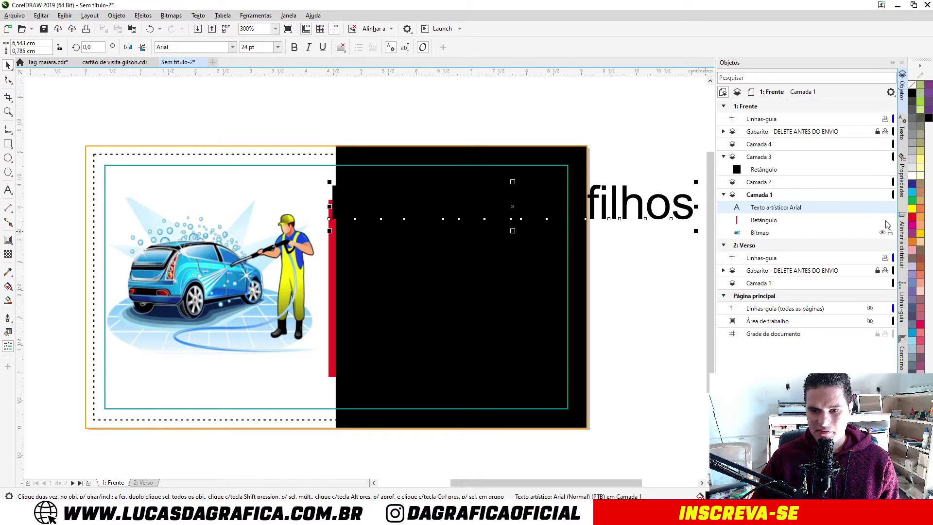
pyautogui.click(910, 175)
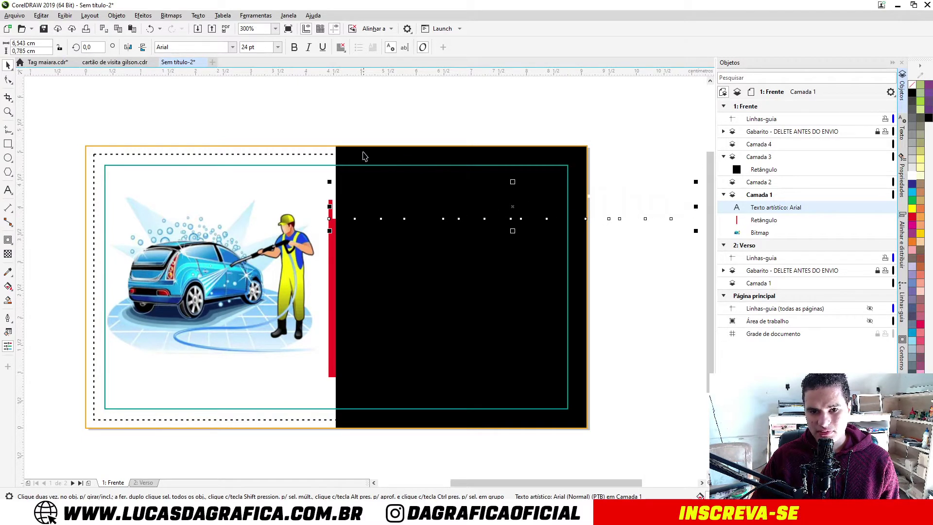
pyautogui.moveTo(764, 169)
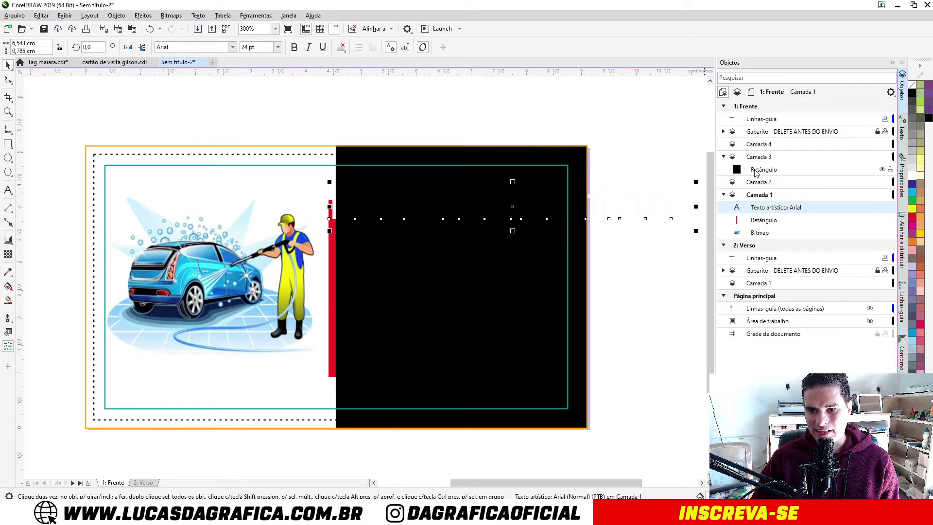
# Reorder layers so the black panel sits behind the title and the illustration at the bottom
pyautogui.moveTo(756, 173); pyautogui.dragTo(772, 239)
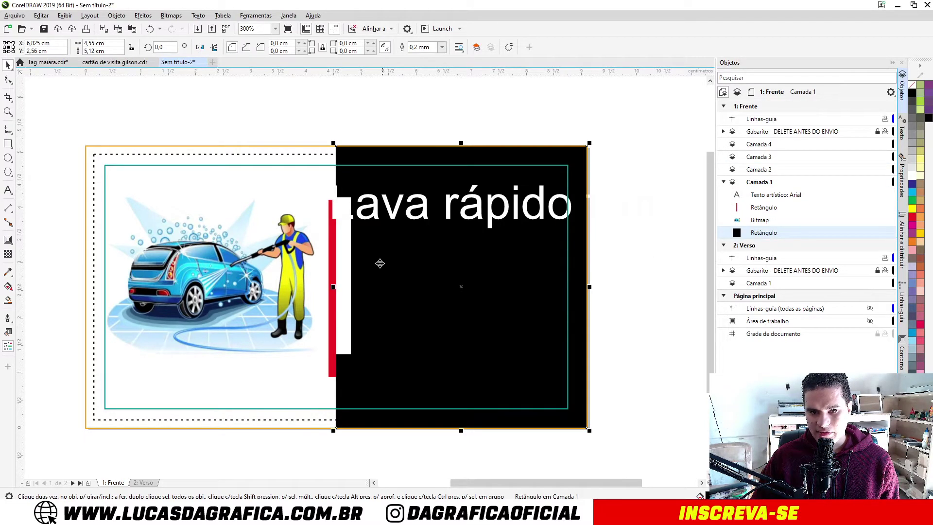
pyautogui.moveTo(761, 220); pyautogui.dragTo(762, 241)
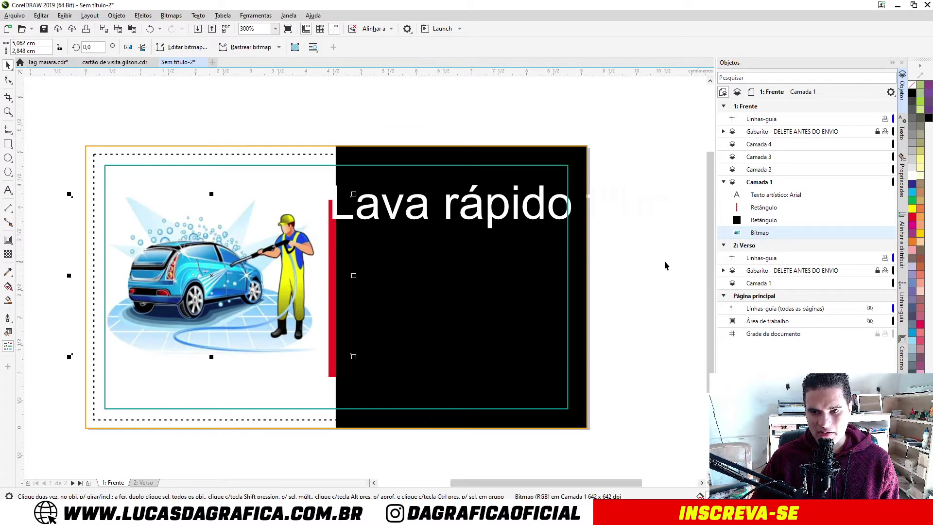
pyautogui.click(647, 261)
pyautogui.click(558, 195)
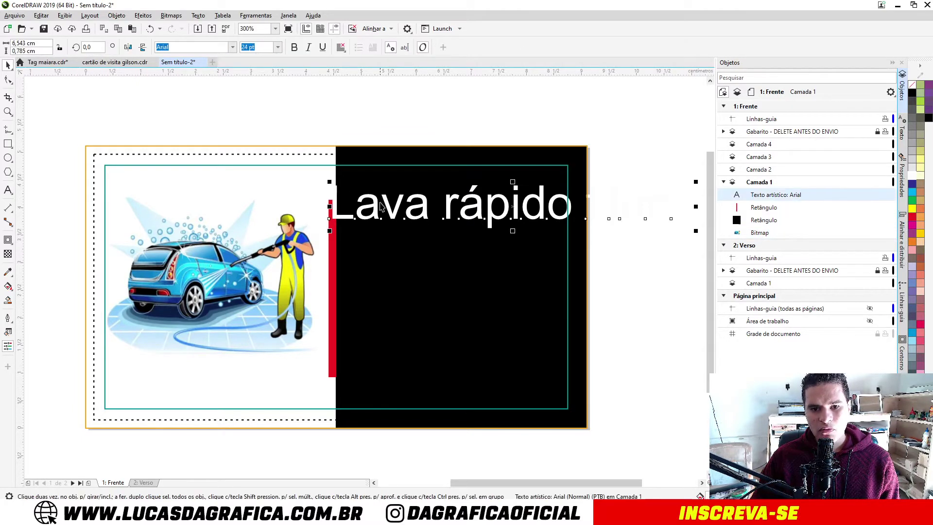
# Convert the title to UPPERCASE and scale it down to fit the panel
pyautogui.click(198, 17)
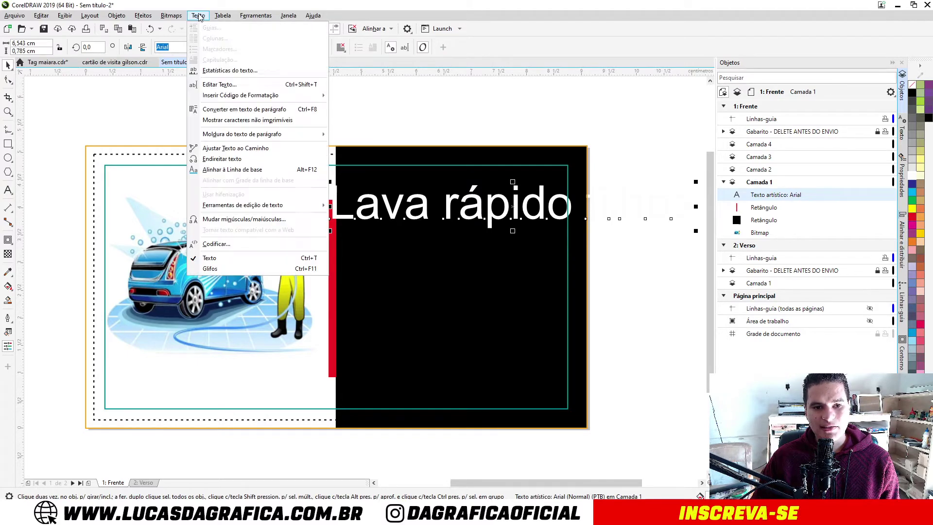
pyautogui.click(234, 219)
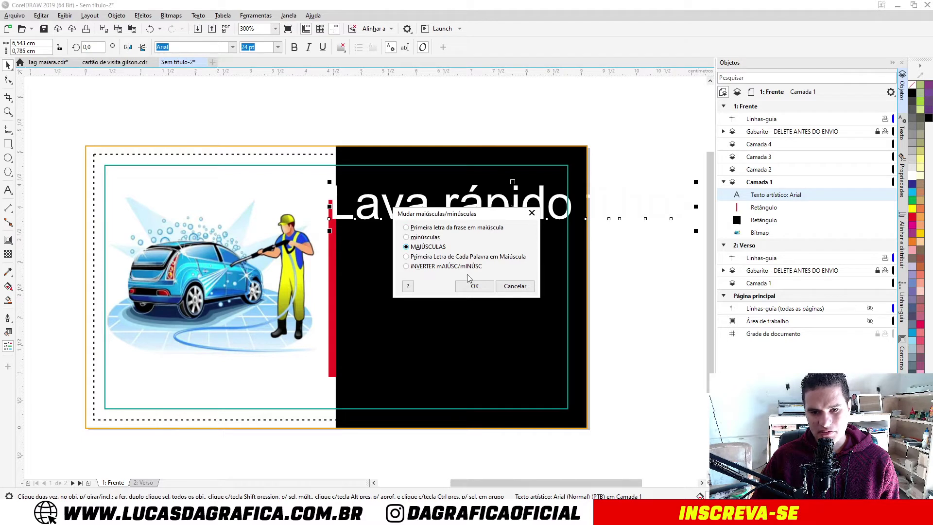
pyautogui.click(475, 287)
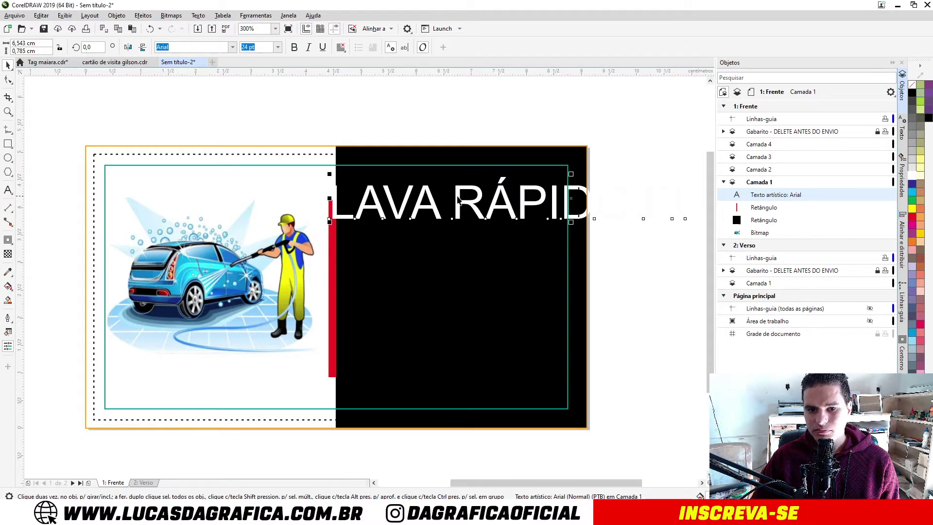
pyautogui.moveTo(328, 174)
pyautogui.mouseDown()
pyautogui.moveTo(568, 210)
pyautogui.moveTo(358, 205)
pyautogui.mouseUp()
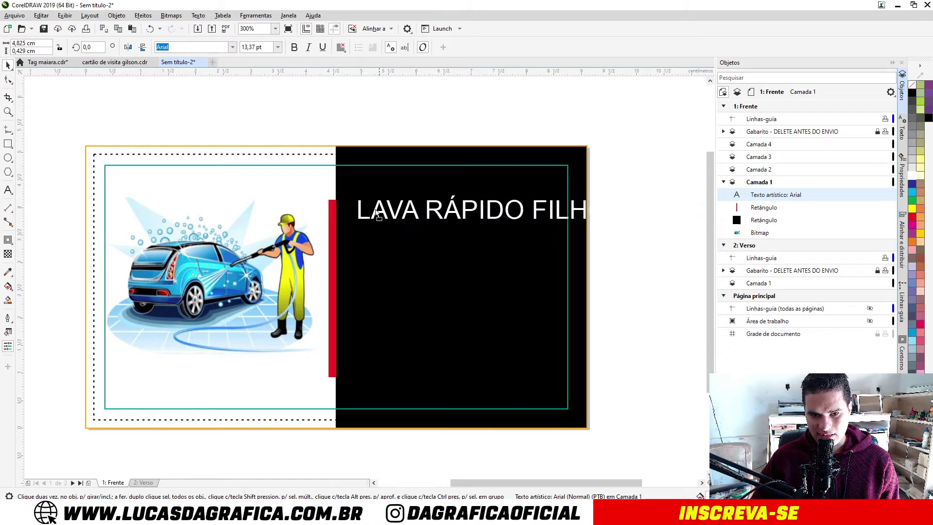
pyautogui.click(232, 47)
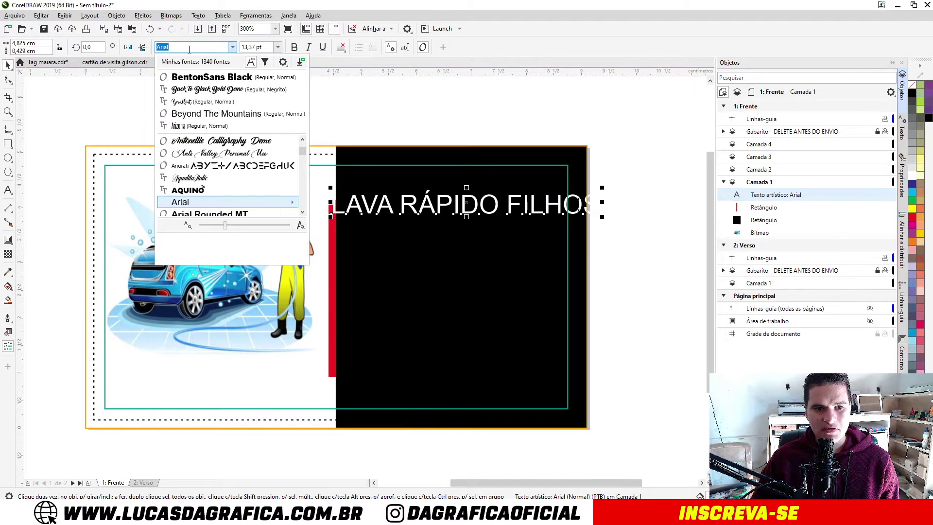
pyautogui.press('Escape')
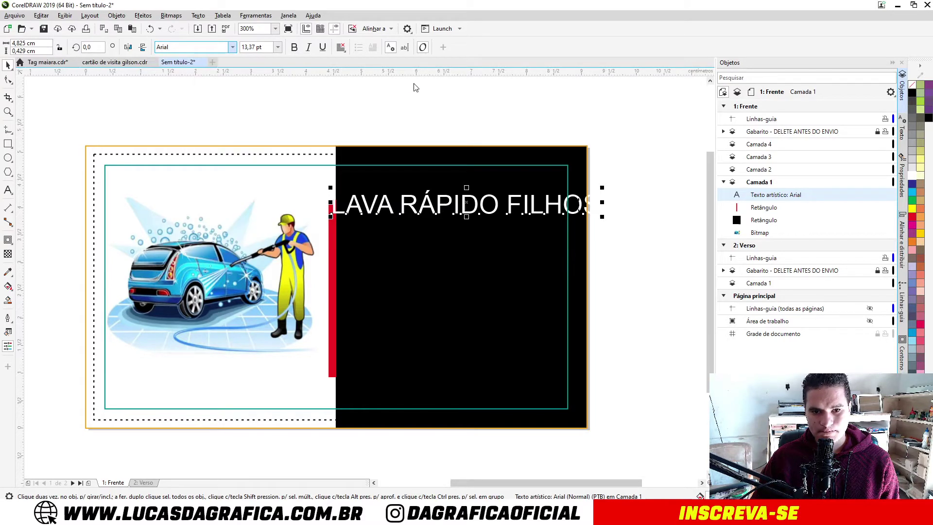
pyautogui.moveTo(620, 183)
pyautogui.mouseDown()
pyautogui.moveTo(534, 190)
pyautogui.moveTo(551, 203)
pyautogui.mouseUp()
# Set the title to Bebas Neue, enlarge it and position it at the panel's top
pyautogui.click(174, 45)
pyautogui.write('Bebas Neue')
pyautogui.press('Return')
pyautogui.moveTo(509, 174); pyautogui.dragTo(545, 176)
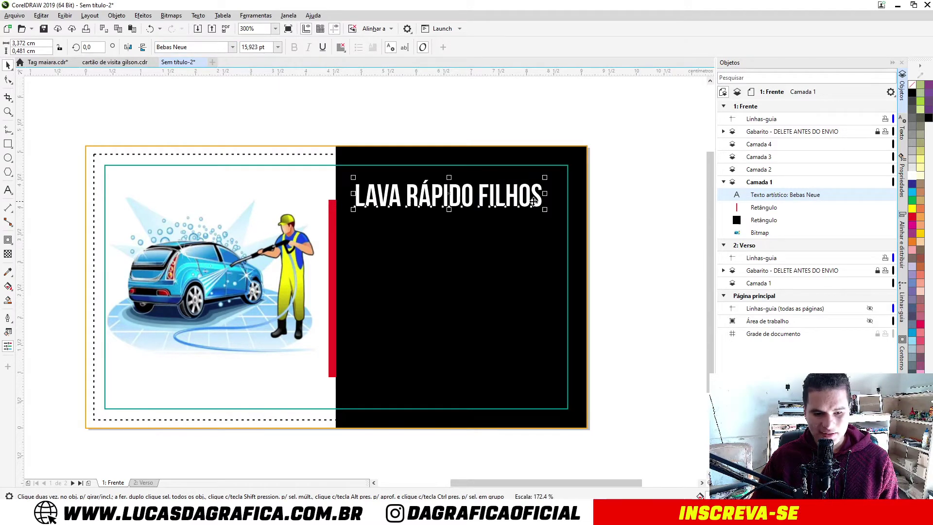
pyautogui.moveTo(537, 195); pyautogui.dragTo(549, 208)
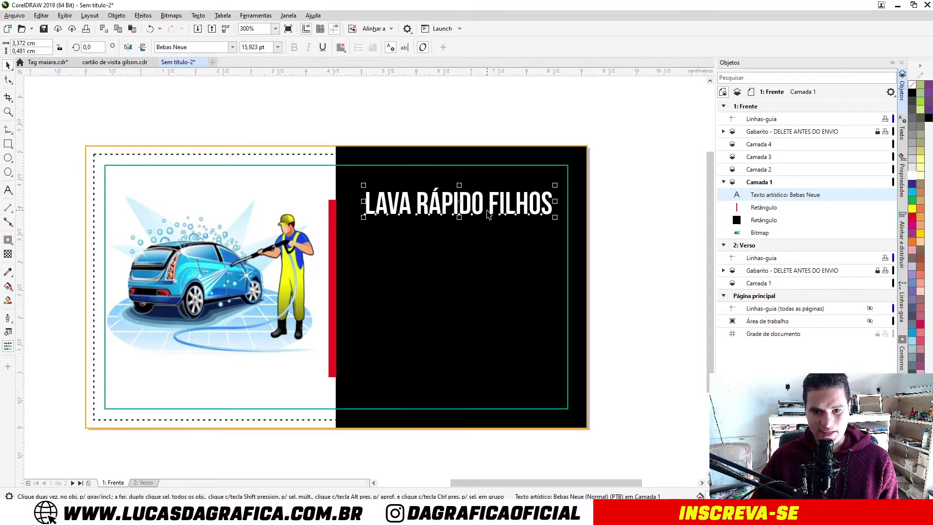
pyautogui.click(7, 190)
# Add a subtitle line below the title in BentonSans Black, scaled down
pyautogui.click(366, 246)
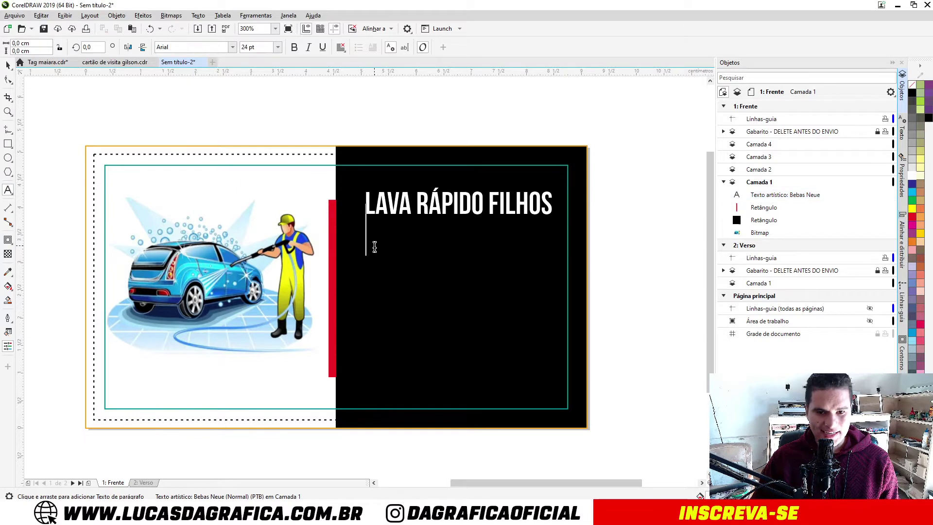
pyautogui.write('Rua odesto ')
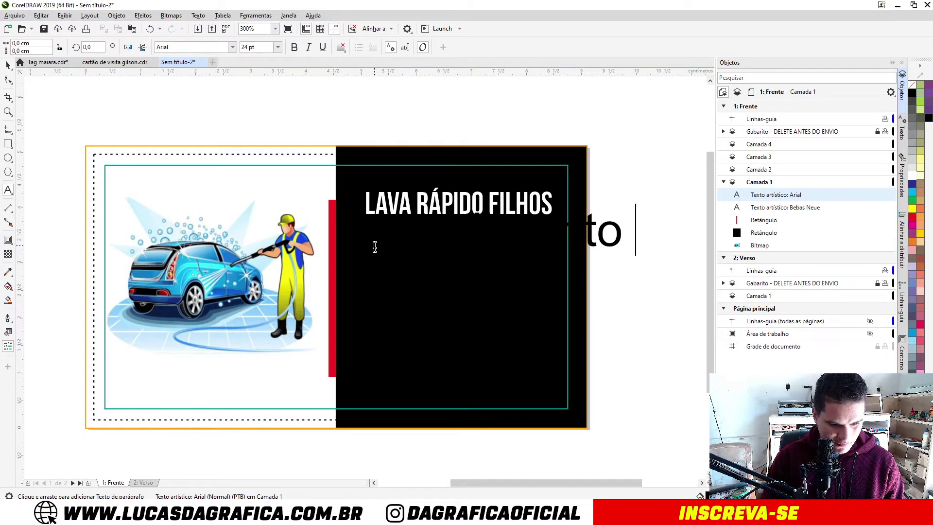
pyautogui.write('a domici')
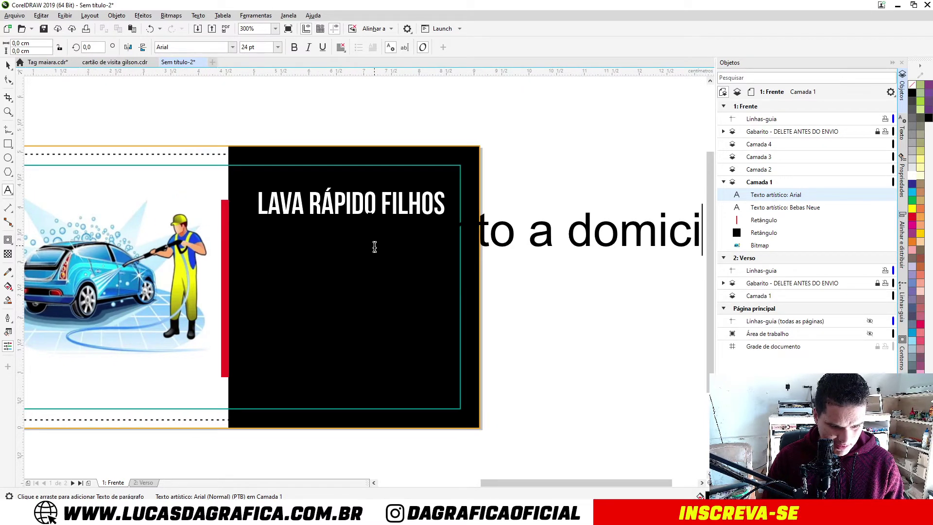
pyautogui.write('li')
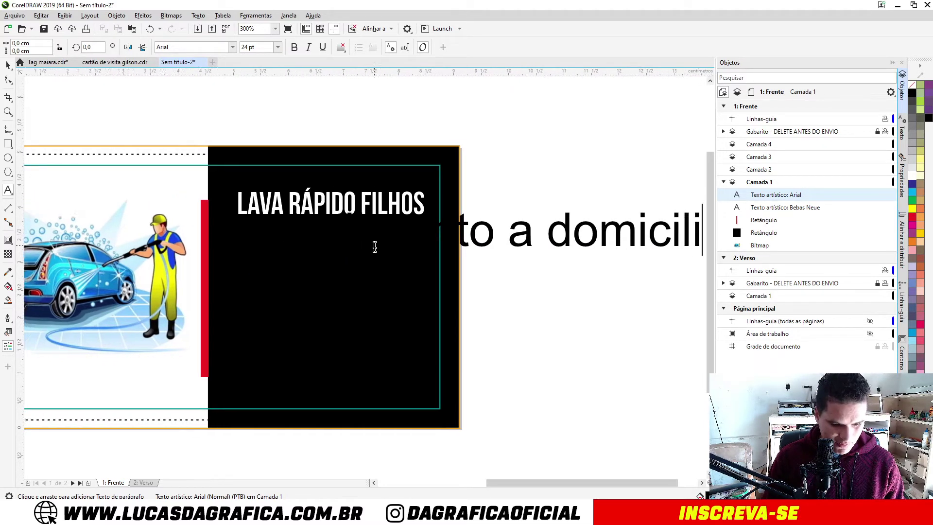
pyautogui.write('o')
pyautogui.press('Escape')
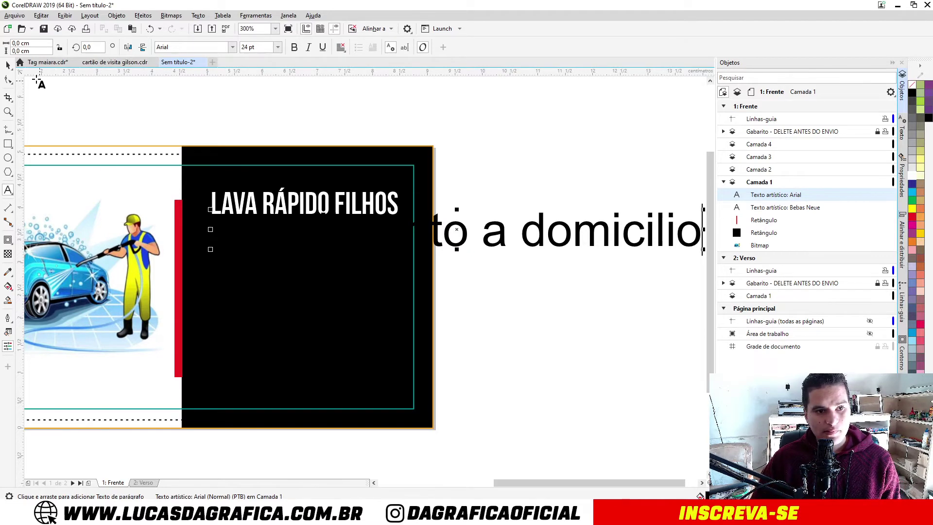
pyautogui.moveTo(703, 207)
pyautogui.mouseDown()
pyautogui.moveTo(476, 185)
pyautogui.moveTo(414, 192)
pyautogui.mouseUp()
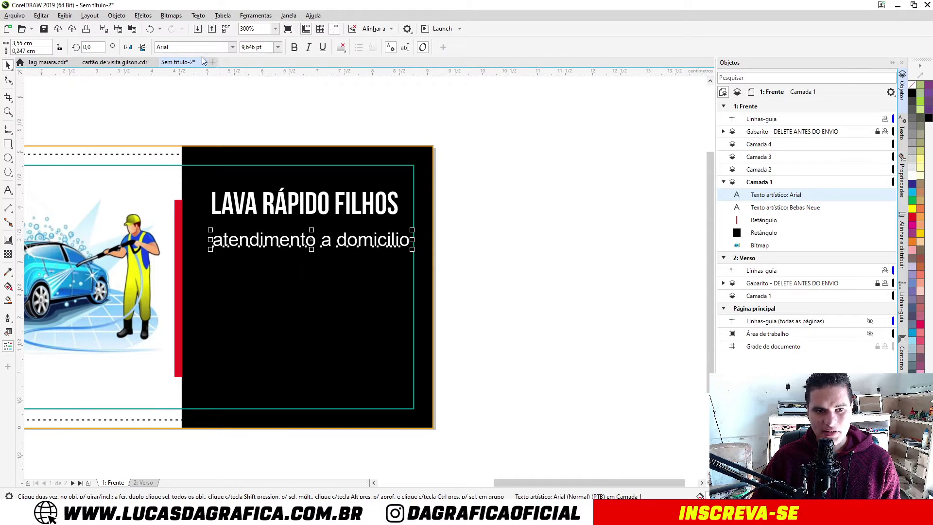
pyautogui.click(234, 47)
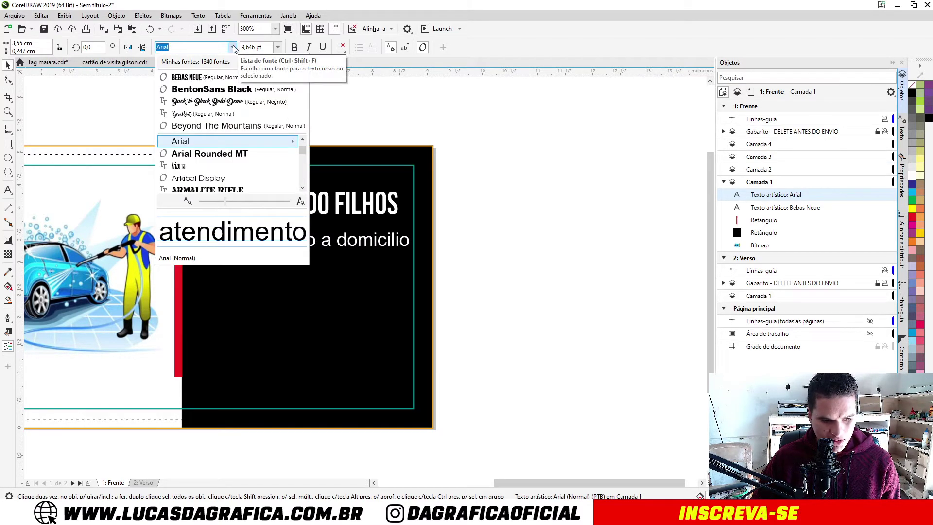
pyautogui.click(211, 89)
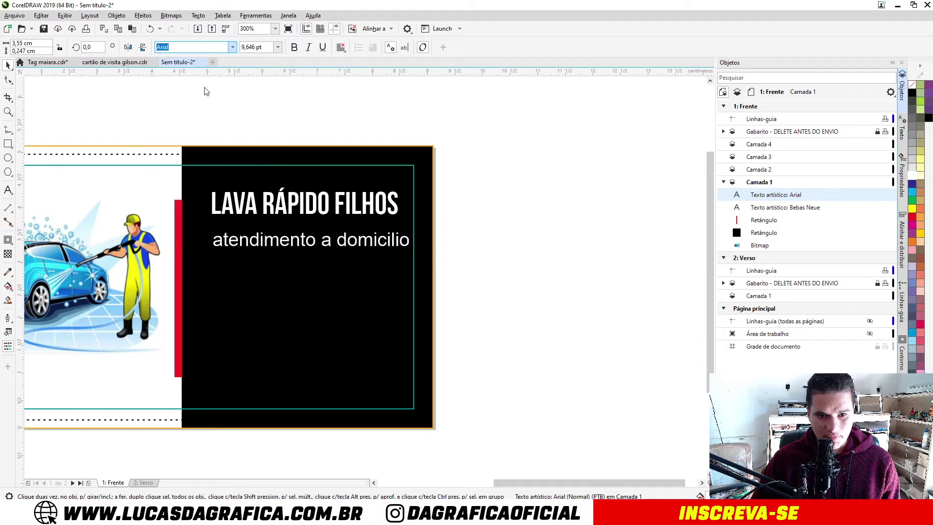
pyautogui.moveTo(444, 227); pyautogui.dragTo(386, 222)
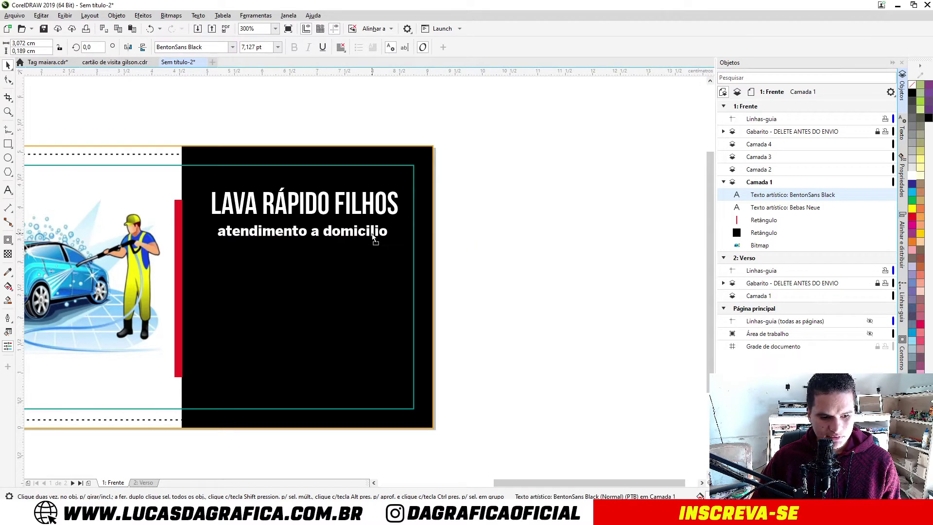
# Capitalise the subtitle's first letter to 'A' and move it just under the title
pyautogui.scroll(2, 250, 232)
pyautogui.doubleClick(192, 238)
pyautogui.press('BackSpace')
pyautogui.write('A')
pyautogui.hotkey('ctrl', 'space')
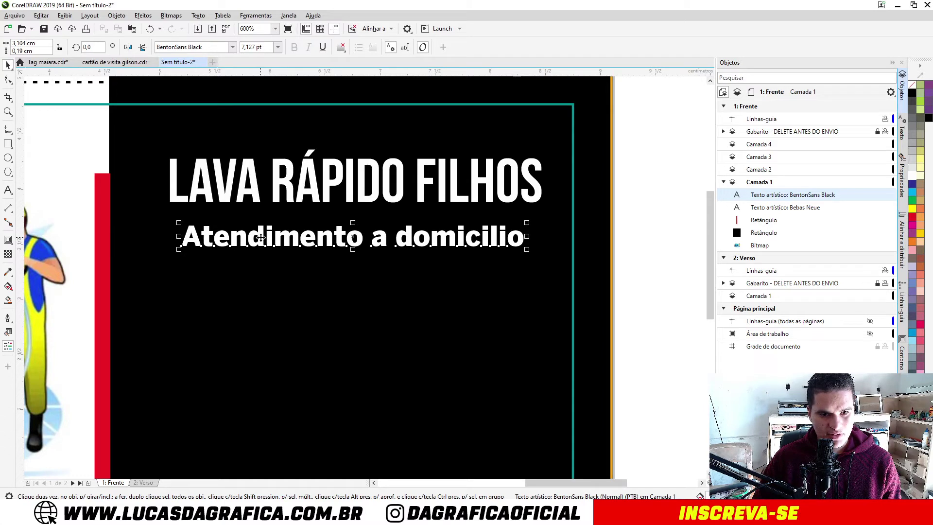
pyautogui.moveTo(261, 237); pyautogui.dragTo(247, 227)
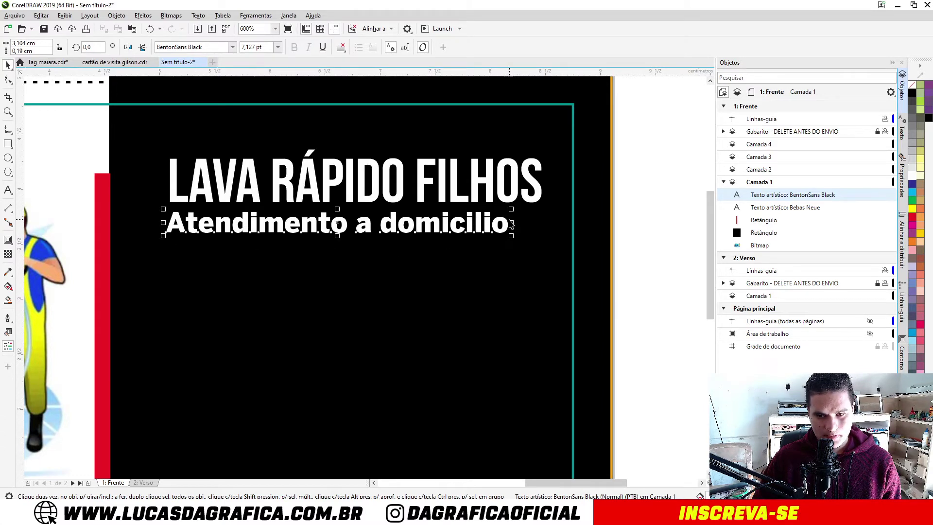
pyautogui.click(314, 277)
pyautogui.scroll(-2, 272, 253)
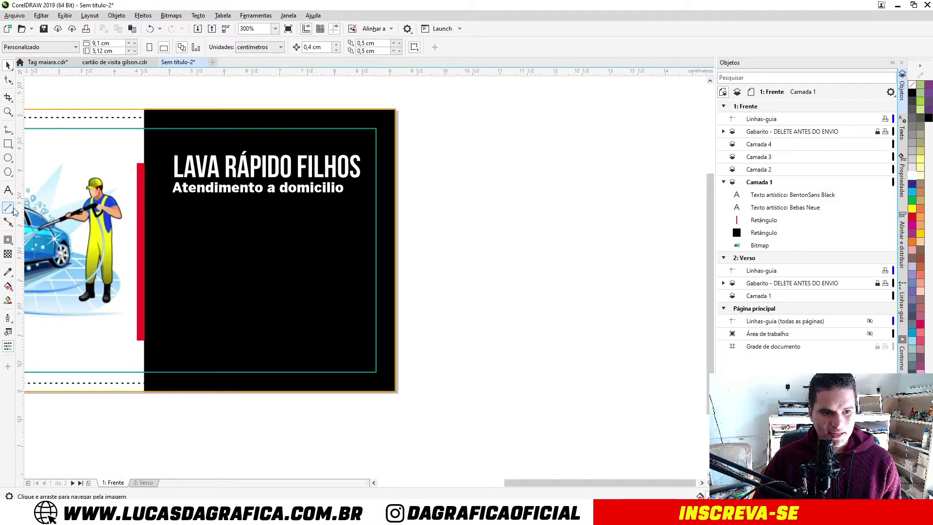
pyautogui.click(8, 190)
# Add the first phone number in BentonSans Black, sized to fit the panel
pyautogui.click(166, 243)
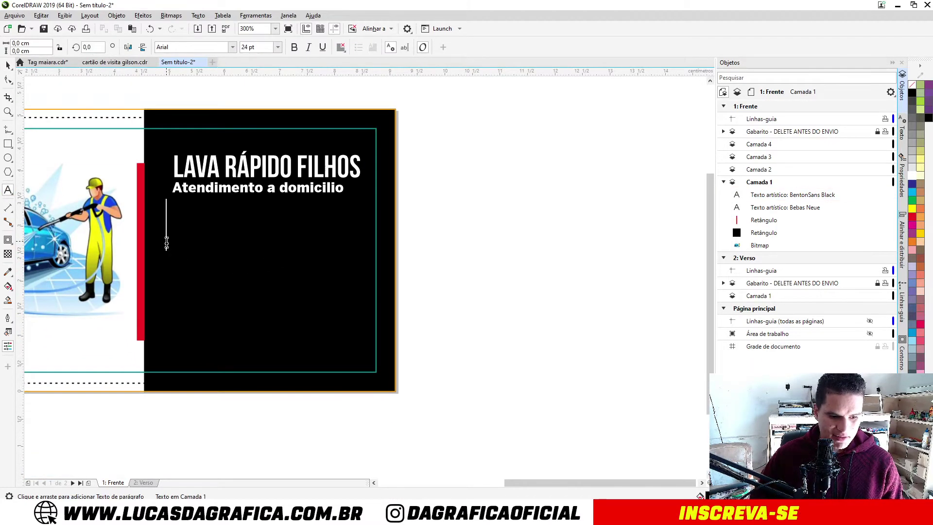
pyautogui.write('(11)')
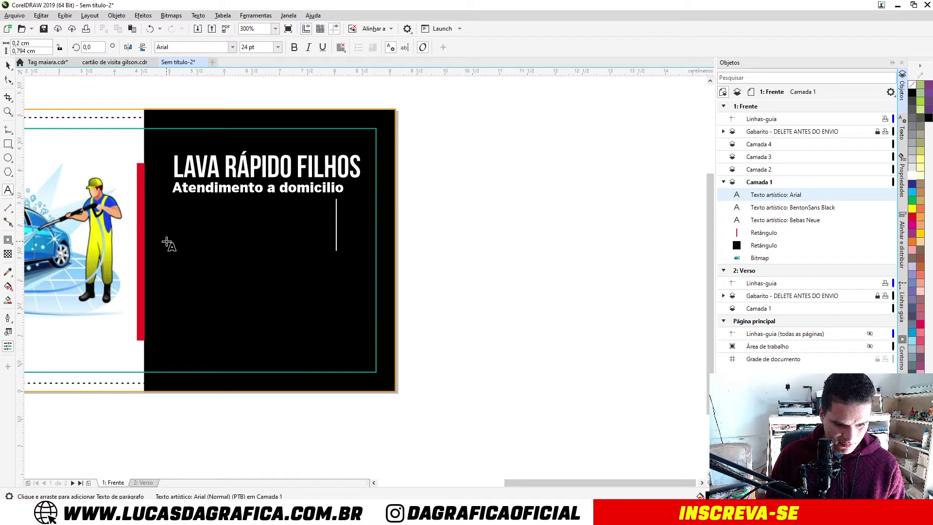
pyautogui.write('15')
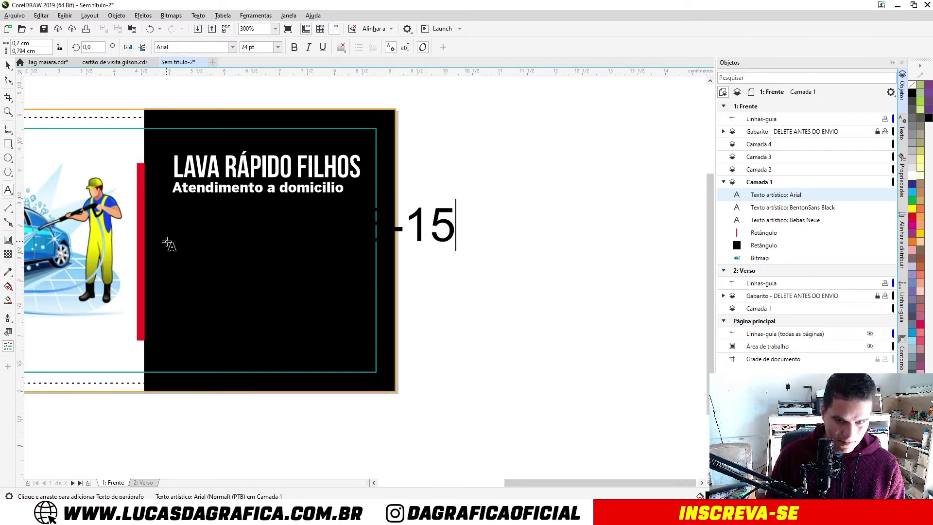
pyautogui.write('00')
pyautogui.press('Escape')
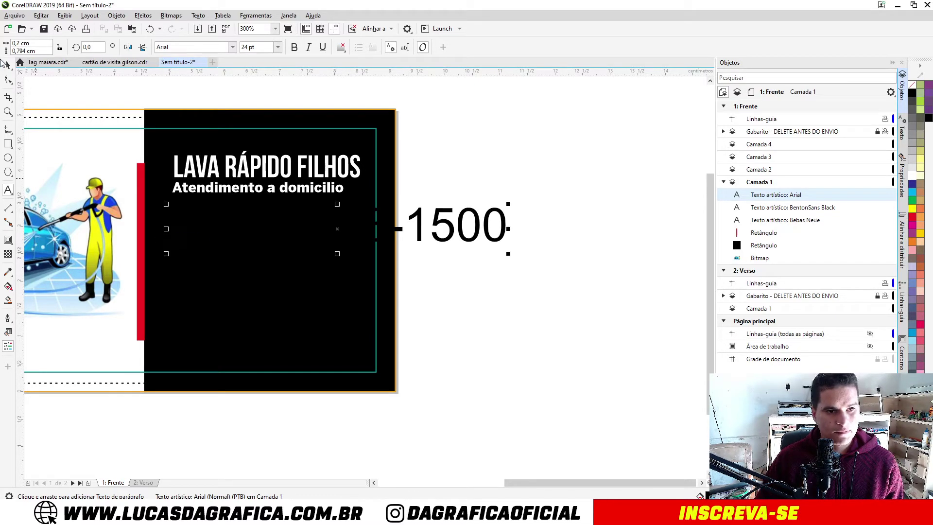
pyautogui.click(195, 47)
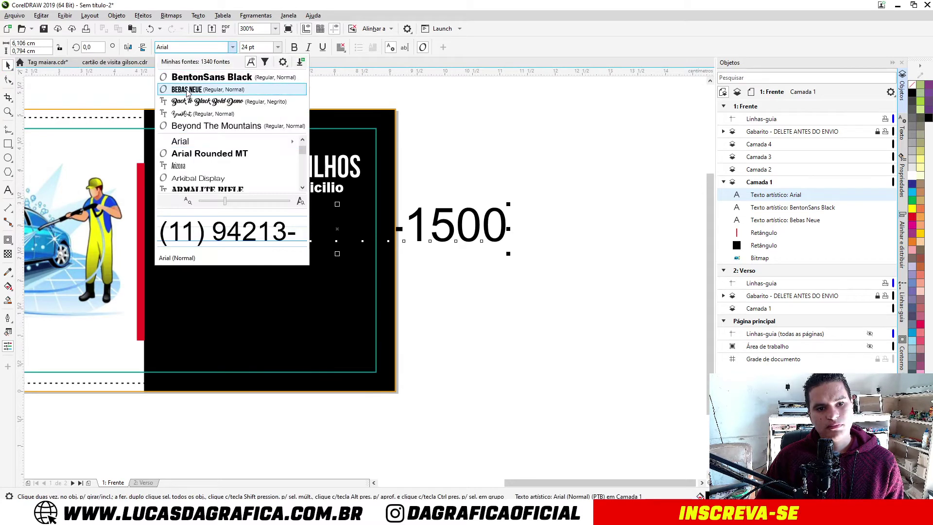
pyautogui.click(189, 79)
pyautogui.hotkey('ctrl', 'z')
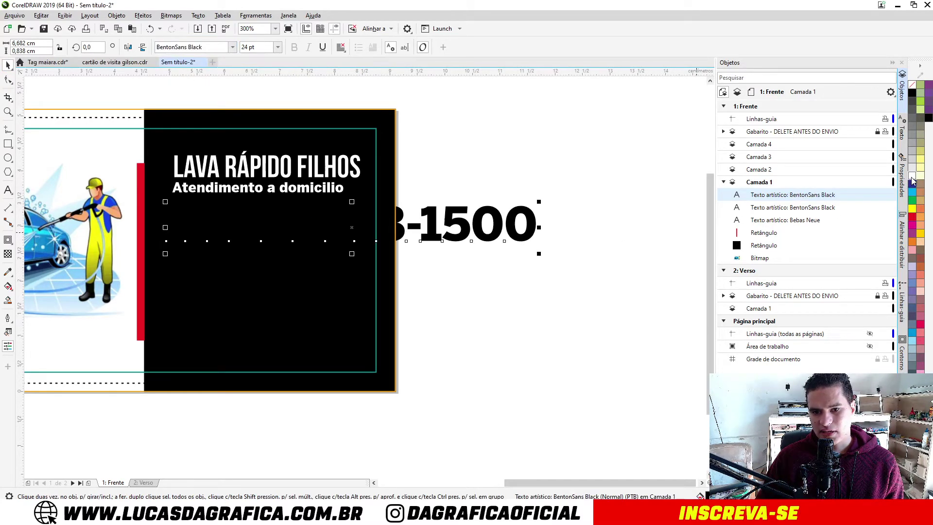
pyautogui.moveTo(534, 202); pyautogui.dragTo(314, 229)
# Duplicate the phone number below and edit its digits into the second number
pyautogui.moveTo(315, 187)
pyautogui.mouseDown()
pyautogui.moveTo(307, 223)
pyautogui.moveTo(507, 213)
pyautogui.mouseUp()
pyautogui.doubleClick(265, 216)
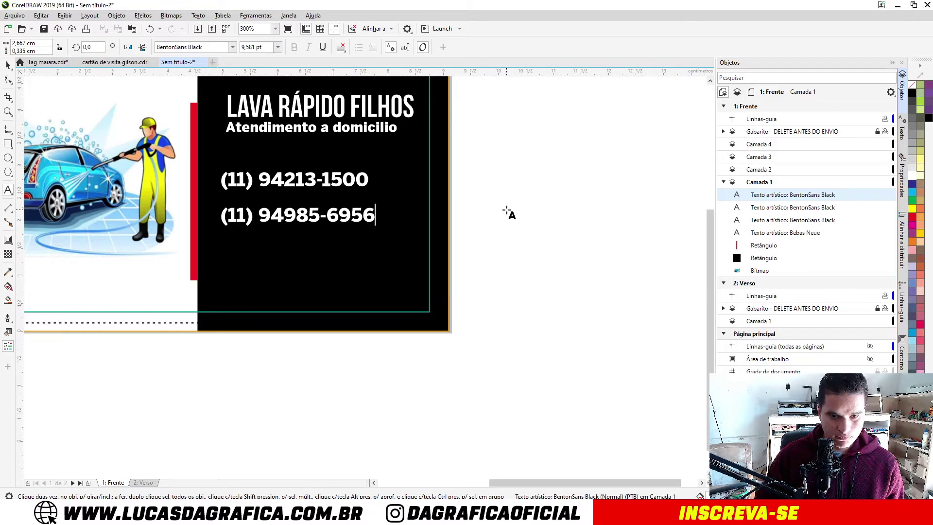
pyautogui.hotkey('ctrl', 'space')
# Set both phone numbers to 10 pt
pyautogui.scroll(2, 224, 176)
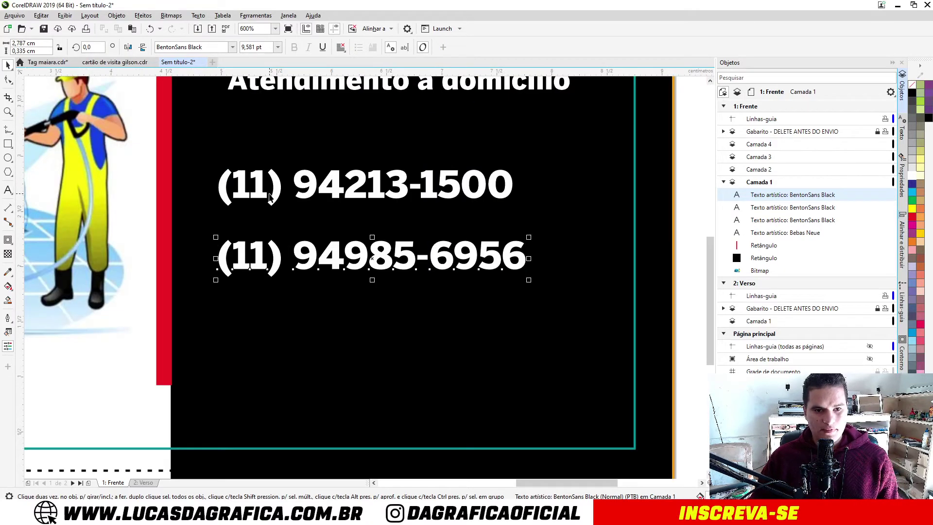
pyautogui.click(306, 187)
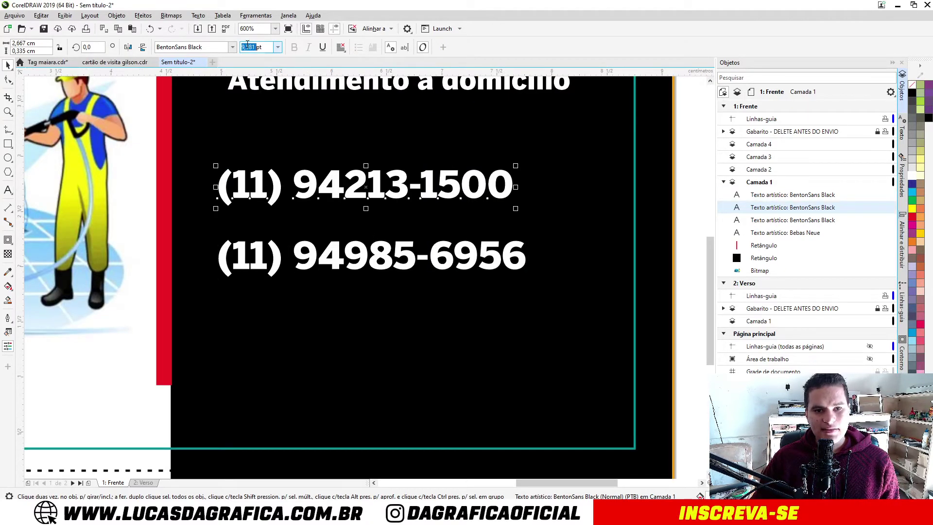
pyautogui.write('10')
pyautogui.press('Return')
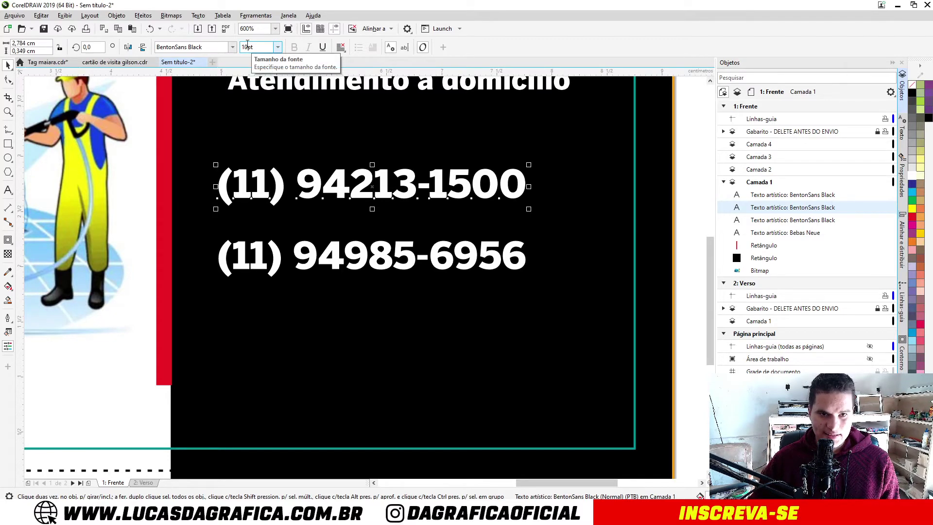
pyautogui.click(344, 271)
pyautogui.click(253, 46)
pyautogui.write('1')
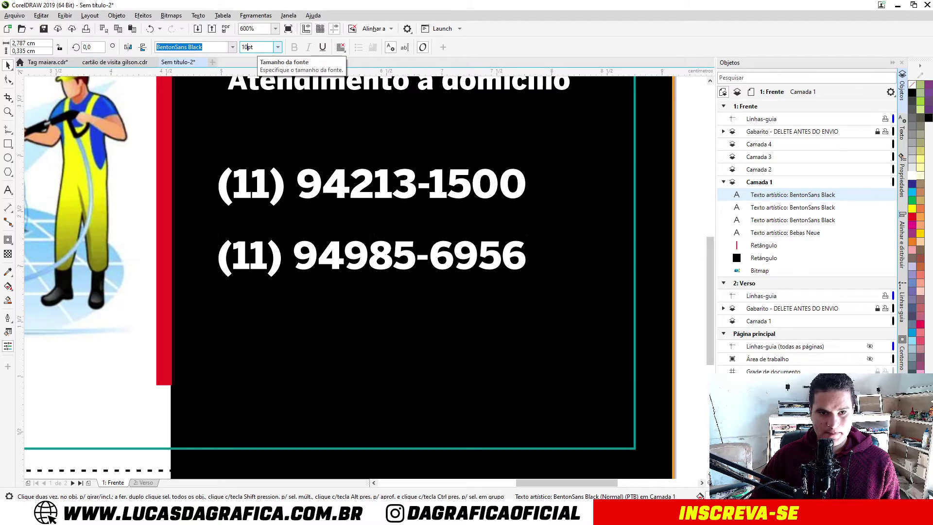
pyautogui.press('Return')
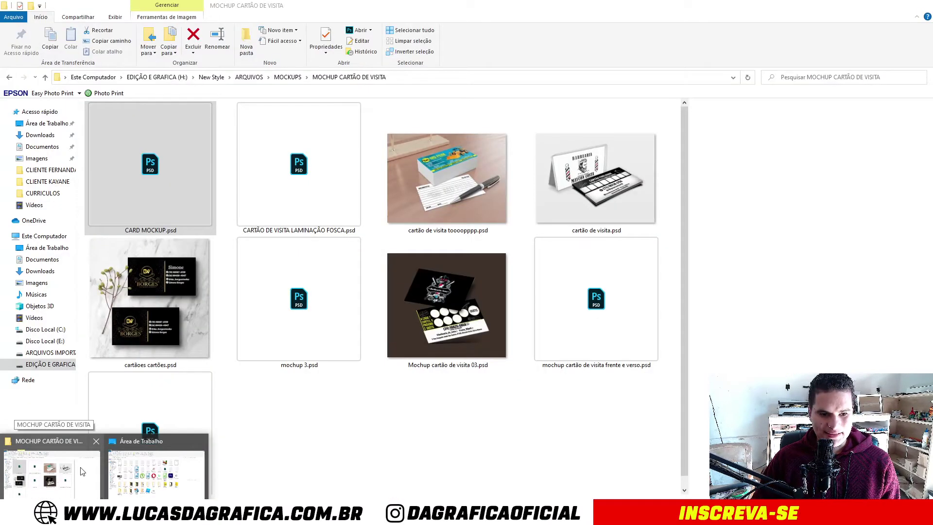
pyautogui.click(83, 471)
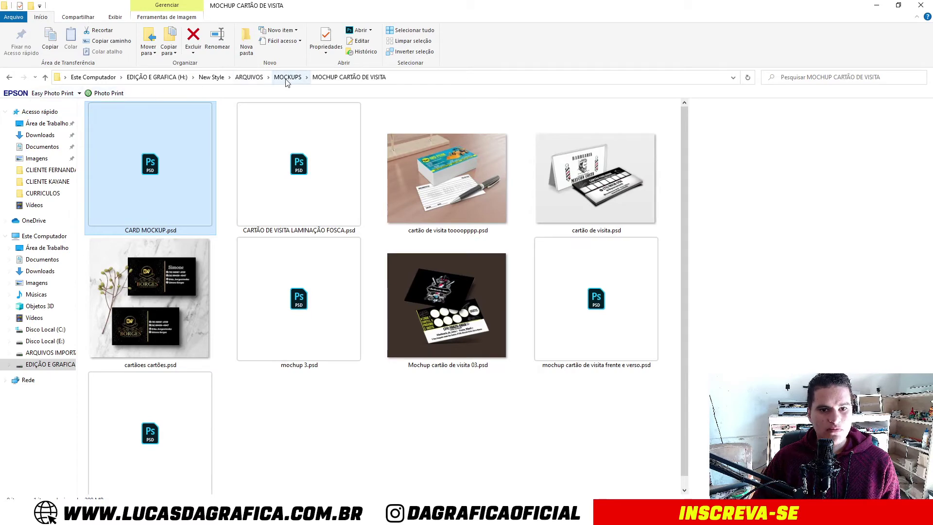
# Browse ARQUIVOS > SUPER PACOTE > 1.000 Ícones > Icones PSD and drag whatsapp.png into the card
pyautogui.click(248, 77)
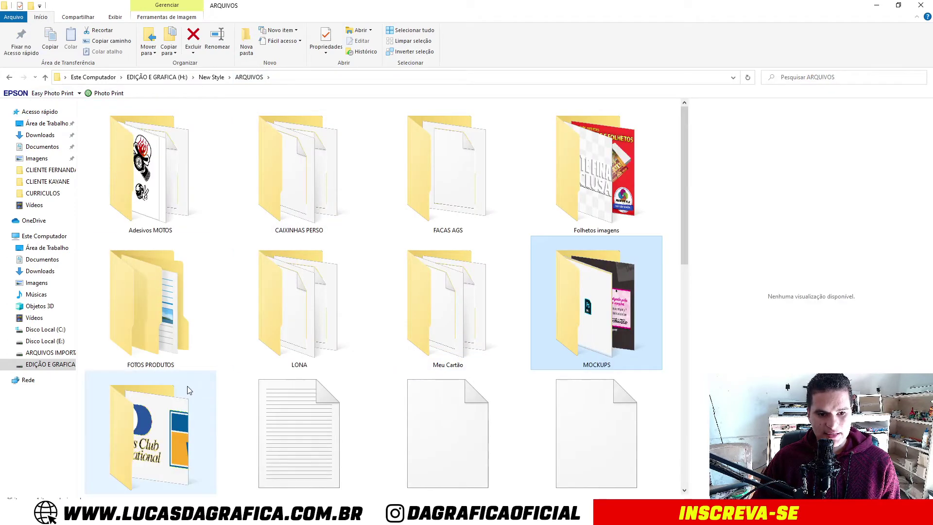
pyautogui.doubleClick(189, 390)
pyautogui.click(154, 168)
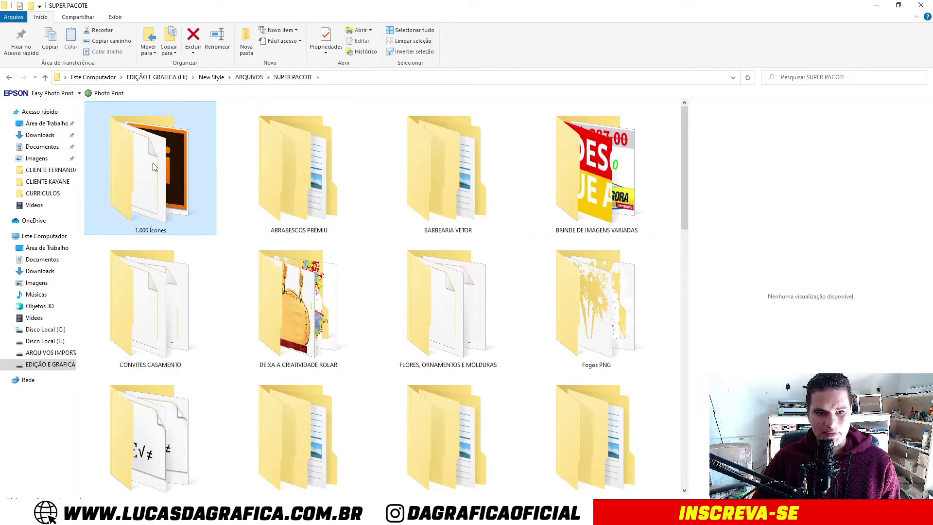
pyautogui.doubleClick(154, 168)
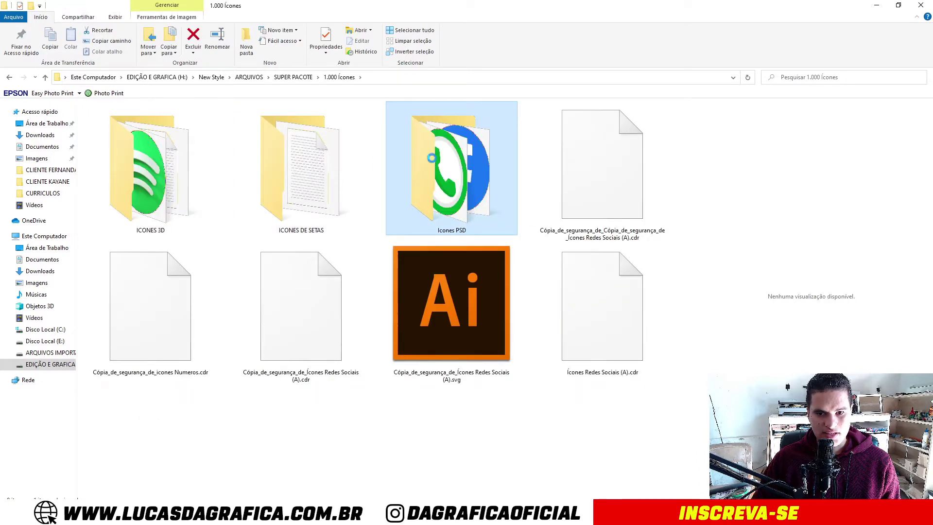
pyautogui.doubleClick(431, 158)
pyautogui.click(419, 126)
pyautogui.moveTo(429, 139)
pyautogui.mouseDown()
pyautogui.moveTo(313, 362)
pyautogui.moveTo(339, 357)
pyautogui.mouseUp()
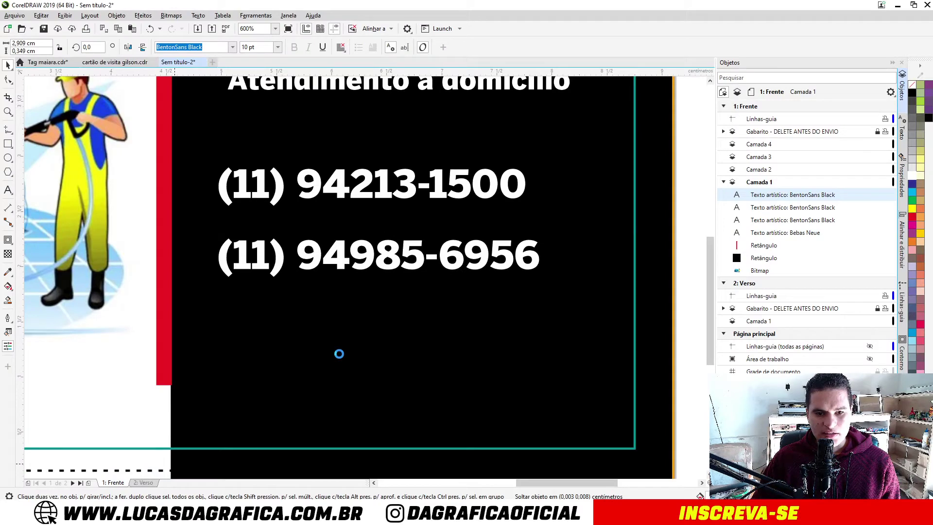
# Shrink the WhatsApp icon to phone-number height and move it beside the first number
pyautogui.scroll(-3, 385, 321)
pyautogui.scroll(-2, 385, 316)
pyautogui.scroll(-2, 387, 311)
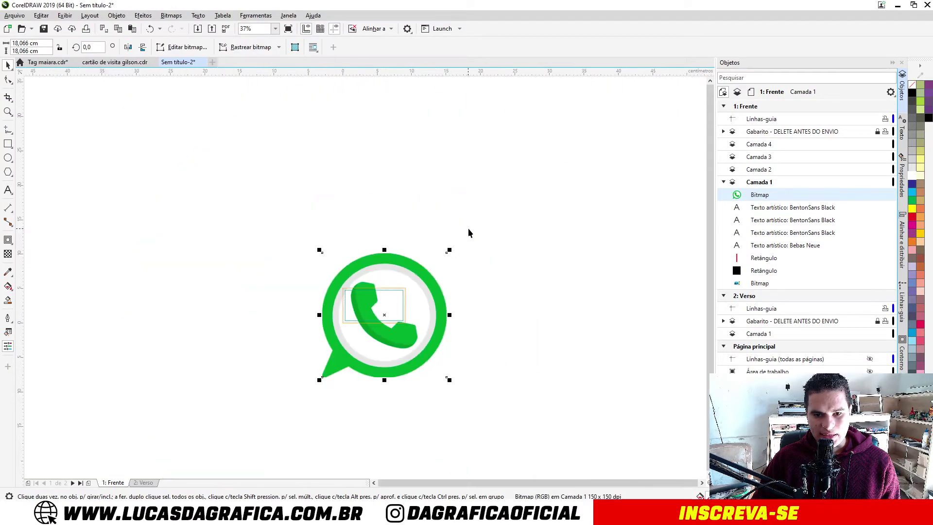
pyautogui.moveTo(450, 249); pyautogui.dragTo(337, 362)
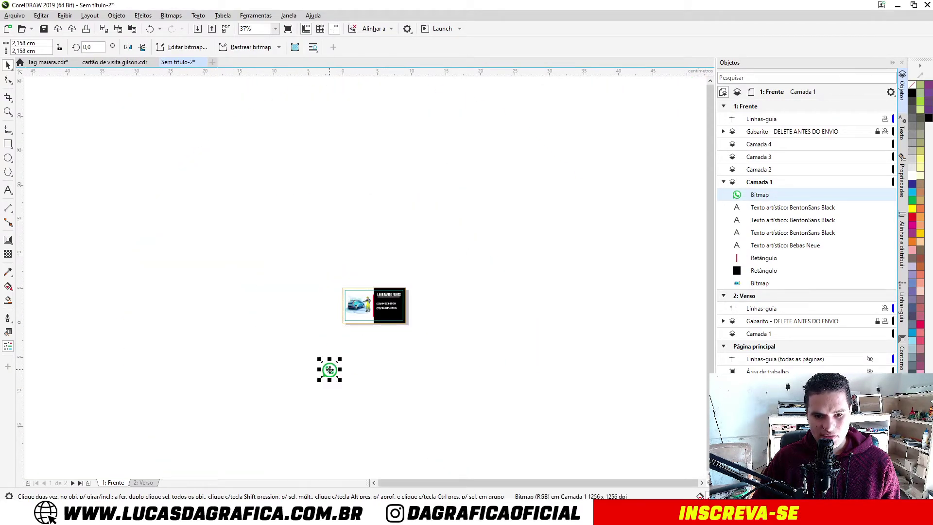
pyautogui.moveTo(410, 321); pyautogui.dragTo(409, 321)
pyautogui.scroll(2, 409, 320)
pyautogui.scroll(2, 409, 316)
pyautogui.scroll(3, 406, 311)
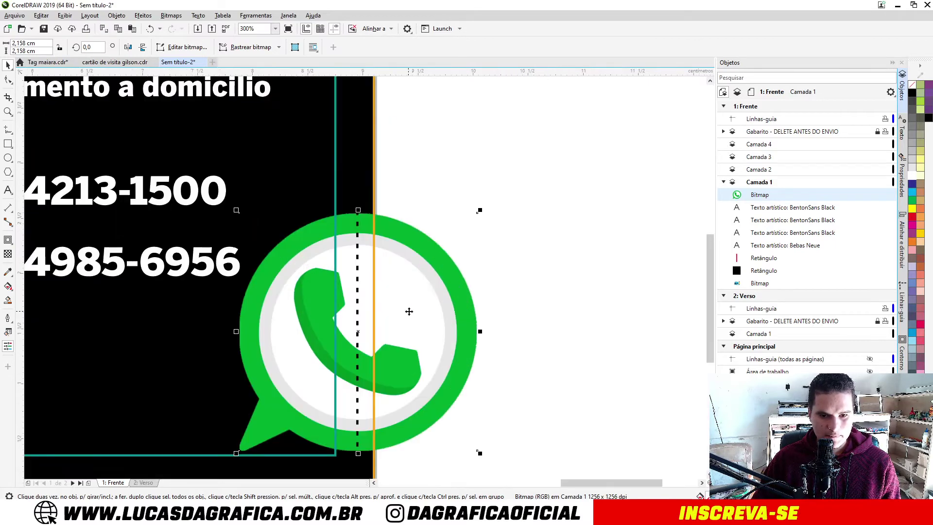
pyautogui.moveTo(479, 214); pyautogui.dragTo(280, 410)
pyautogui.moveTo(257, 440); pyautogui.dragTo(250, 194)
pyautogui.scroll(2, 250, 193)
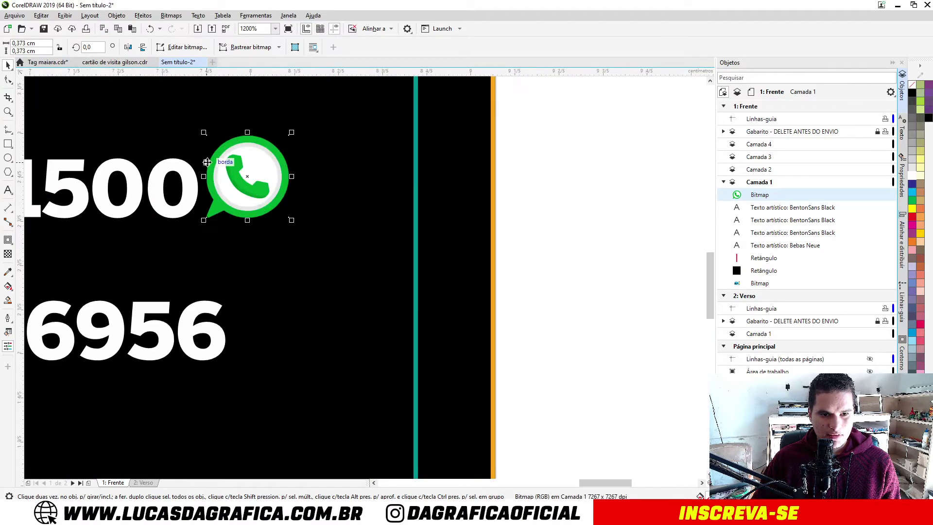
pyautogui.hscroll(-3, 251, 193)
# Use two guides to match the icon to the digits' height and place it after the first number
pyautogui.moveTo(302, 72); pyautogui.dragTo(290, 218)
pyautogui.moveTo(290, 72)
pyautogui.mouseDown()
pyautogui.moveTo(241, 157)
pyautogui.moveTo(449, 158)
pyautogui.mouseUp()
pyautogui.click(455, 183)
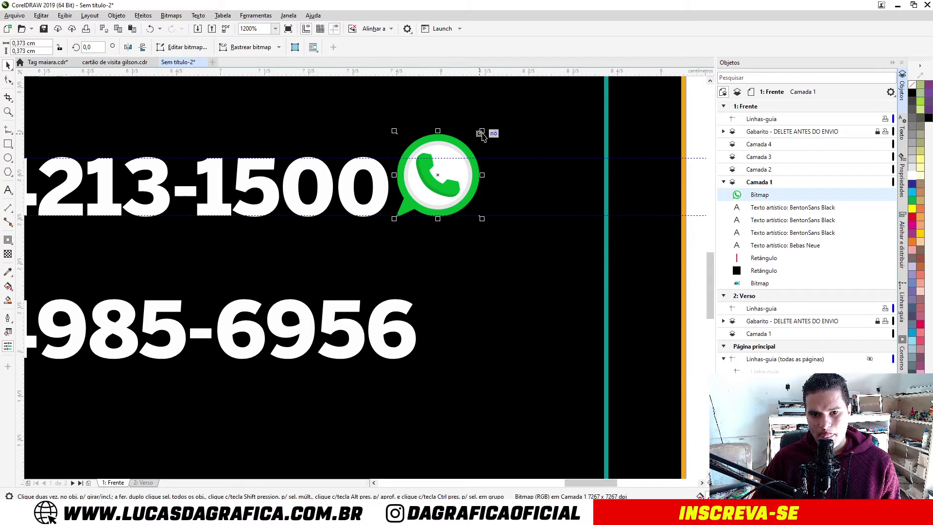
pyautogui.moveTo(483, 131); pyautogui.dragTo(457, 155)
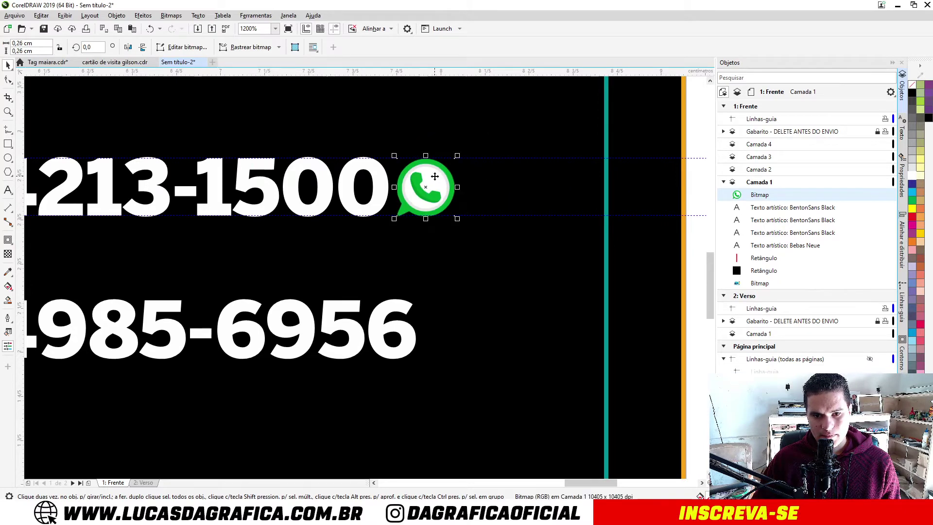
pyautogui.scroll(-2, 435, 177)
pyautogui.scroll(2, 435, 177)
pyautogui.moveTo(439, 186); pyautogui.dragTo(446, 181)
pyautogui.scroll(-2, 442, 180)
pyautogui.scroll(-2, 442, 181)
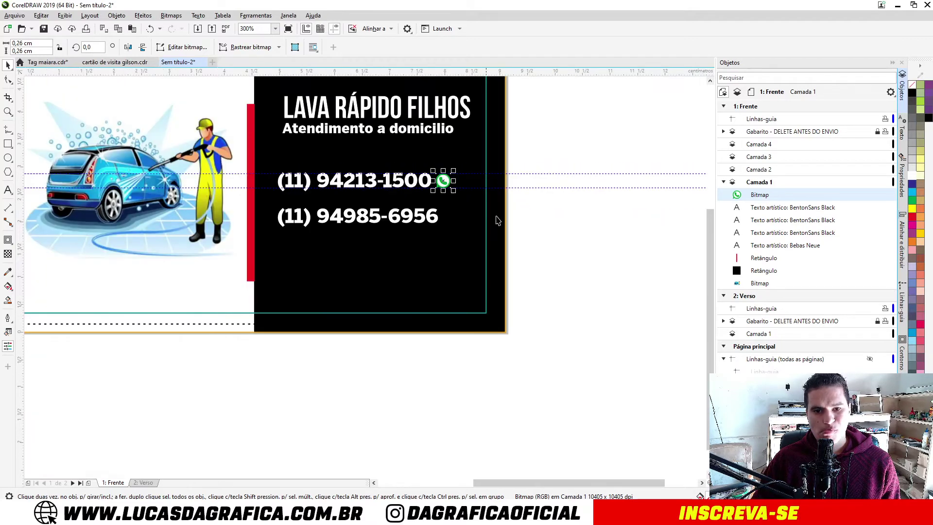
pyautogui.press('Escape')
# Delete both alignment guides and reselect the WhatsApp icon
pyautogui.scroll(2, 399, 175)
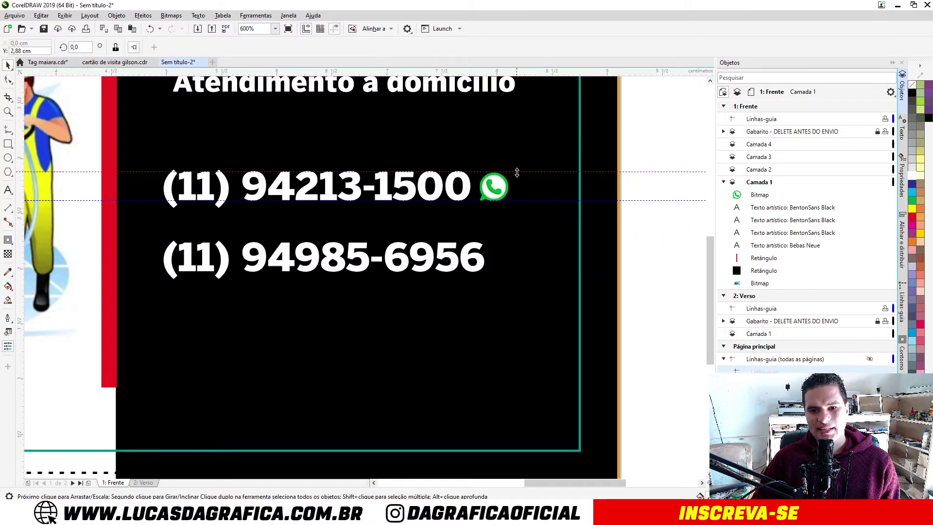
pyautogui.moveTo(517, 172); pyautogui.dragTo(526, 200)
pyautogui.press('Delete')
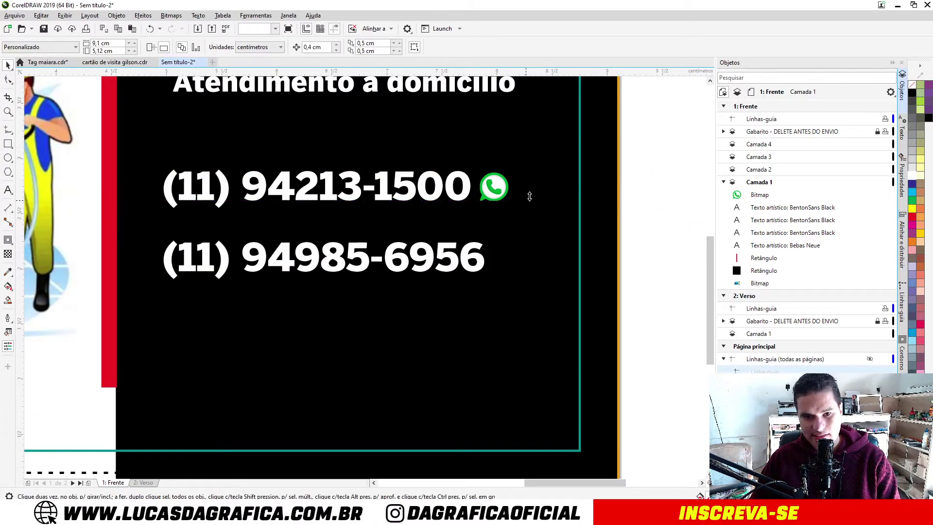
pyautogui.click(492, 191)
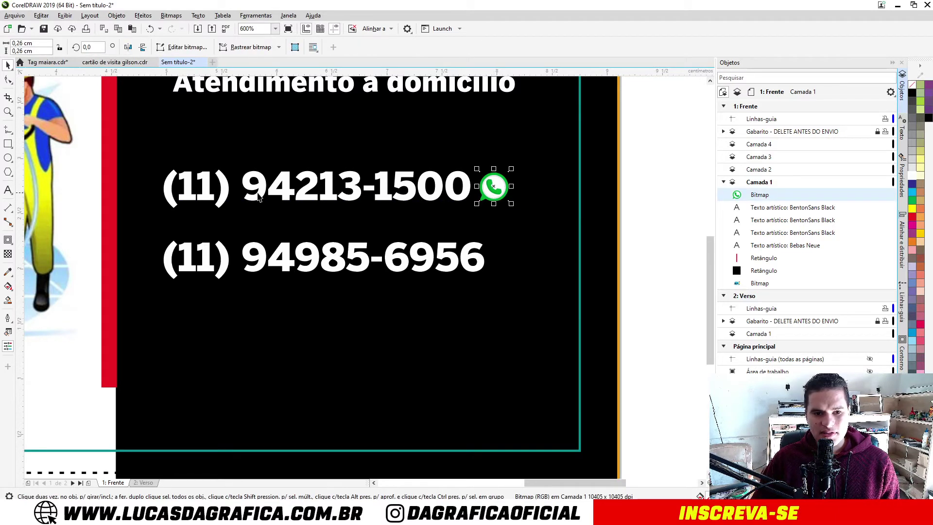
# Reduce the font size of the first number's (11) area code
pyautogui.doubleClick(230, 191)
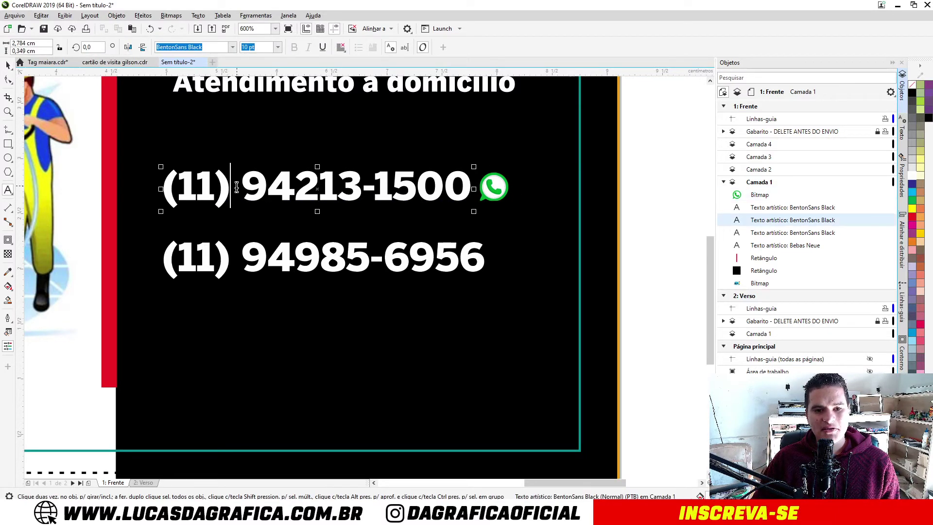
pyautogui.moveTo(230, 186); pyautogui.dragTo(145, 185)
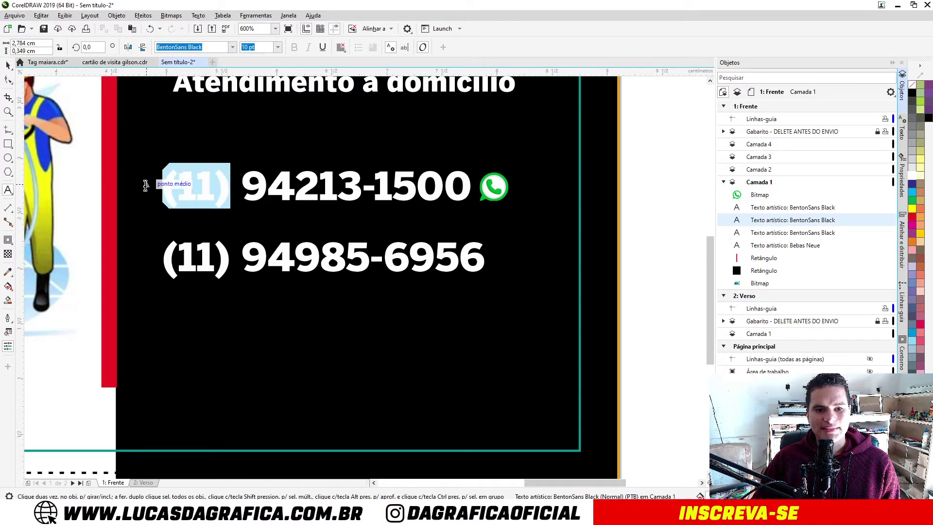
pyautogui.click(278, 48)
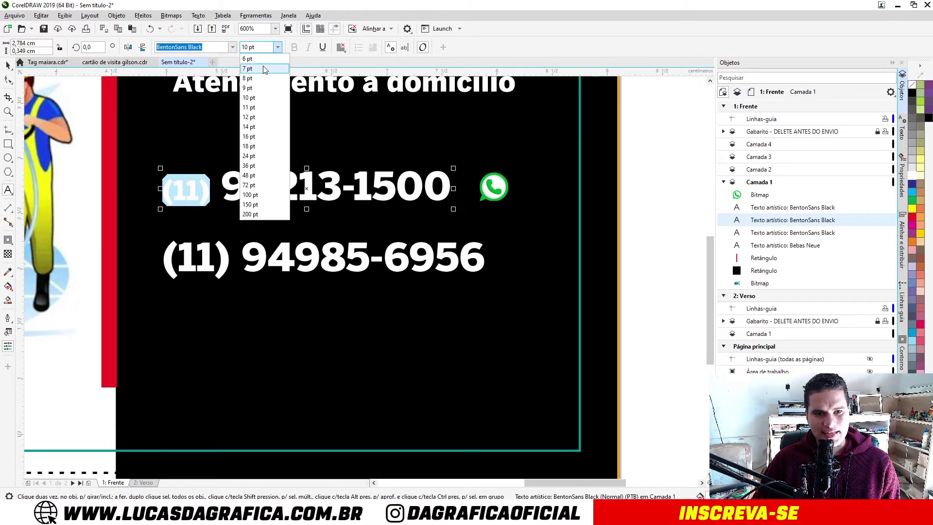
pyautogui.press('Escape')
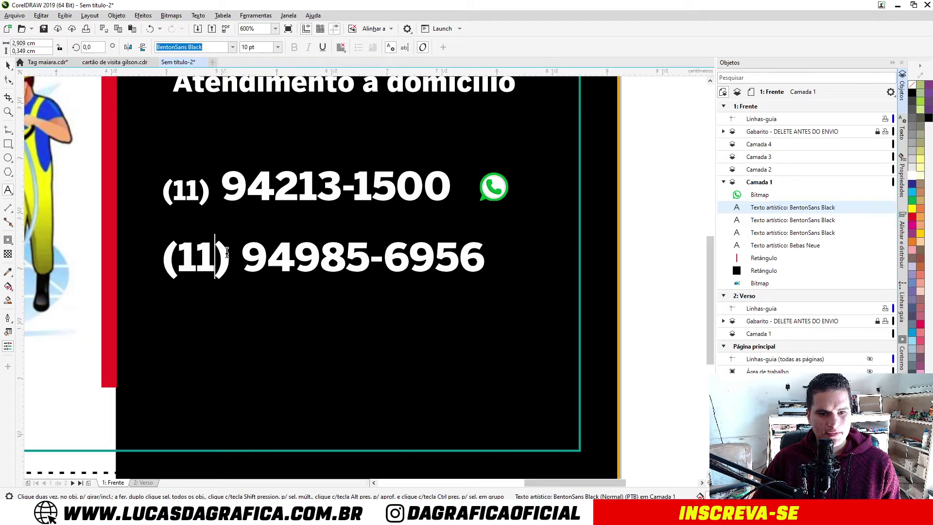
# Set the second number's (11) area code to 7 pt, move it lower, and reposition the WhatsApp icon
pyautogui.moveTo(231, 256); pyautogui.dragTo(147, 250)
pyautogui.click(277, 47)
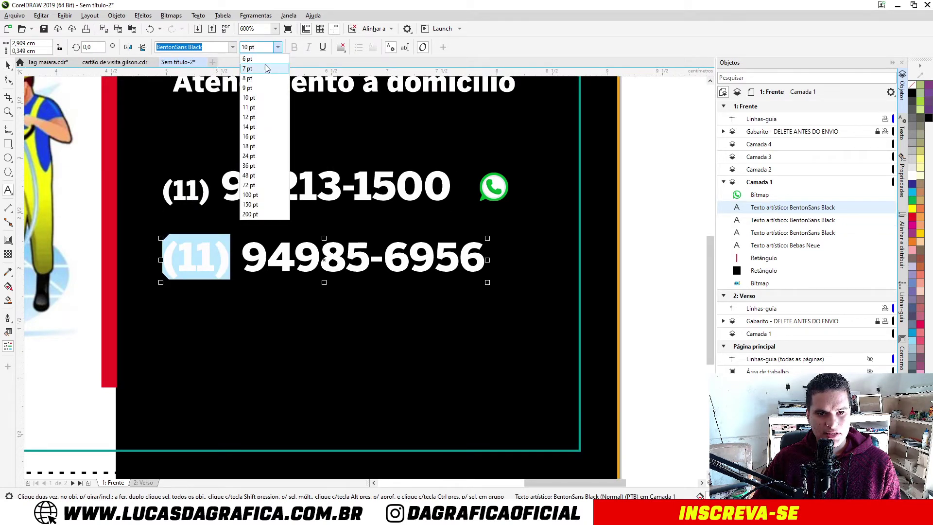
pyautogui.click(257, 67)
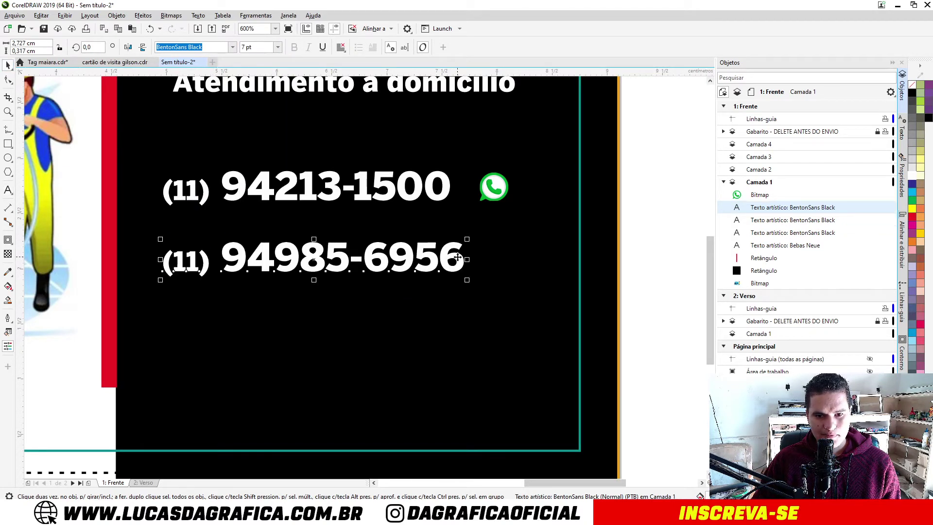
pyautogui.moveTo(453, 249); pyautogui.dragTo(452, 285)
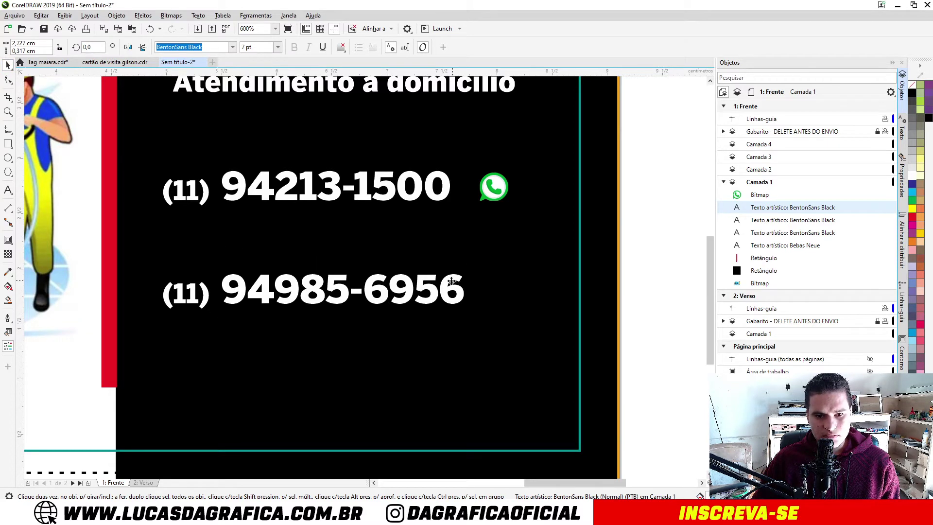
pyautogui.moveTo(494, 195)
pyautogui.mouseDown()
pyautogui.moveTo(468, 193)
pyautogui.moveTo(485, 318)
pyautogui.moveTo(491, 293)
pyautogui.mouseUp()
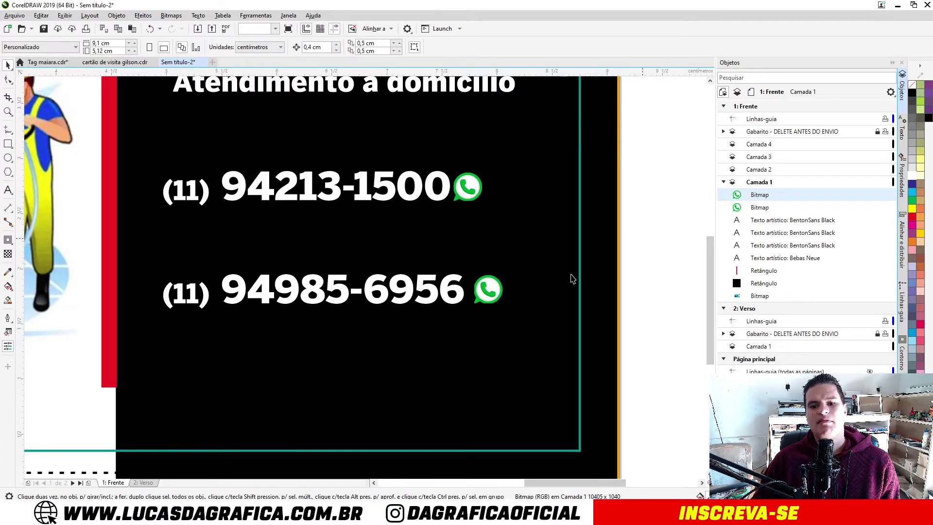
# Add a small white 'falar com' caption with the first contact's name under the first phone number
pyautogui.press('Escape')
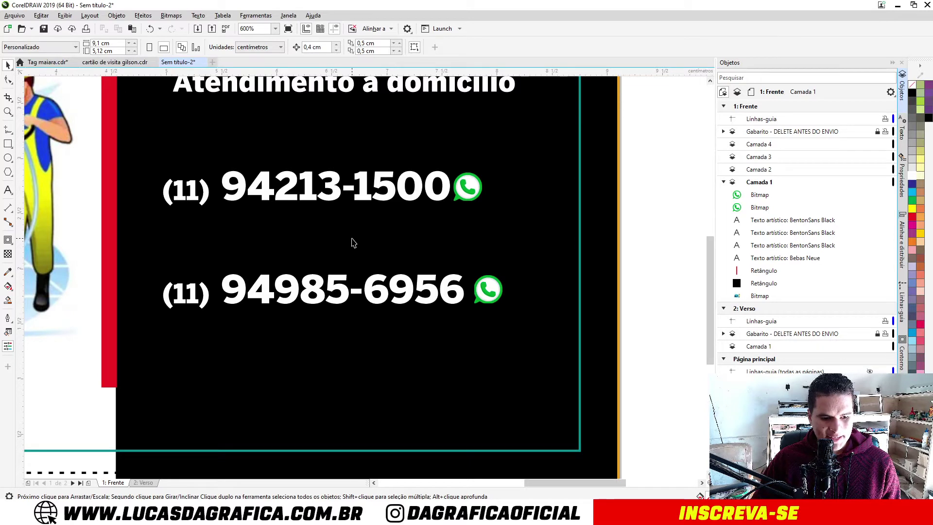
pyautogui.click(267, 192)
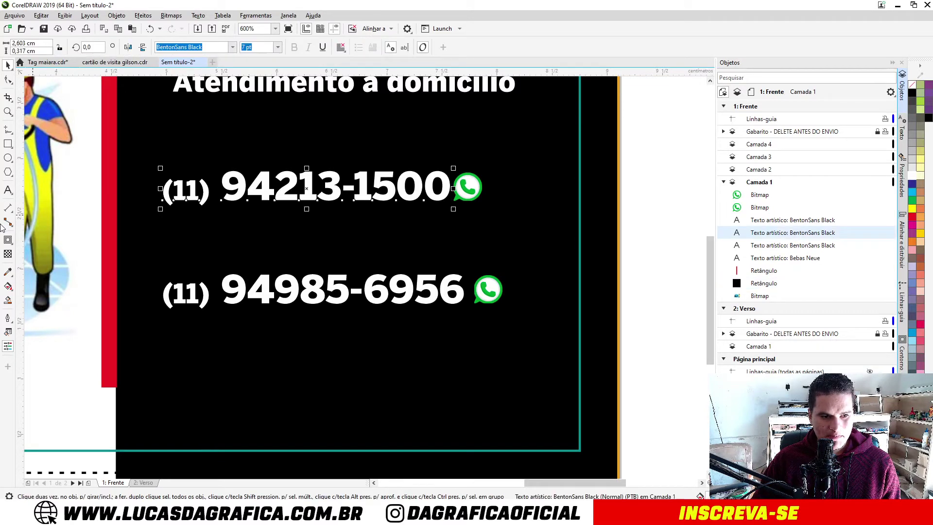
pyautogui.click(8, 191)
pyautogui.click(209, 238)
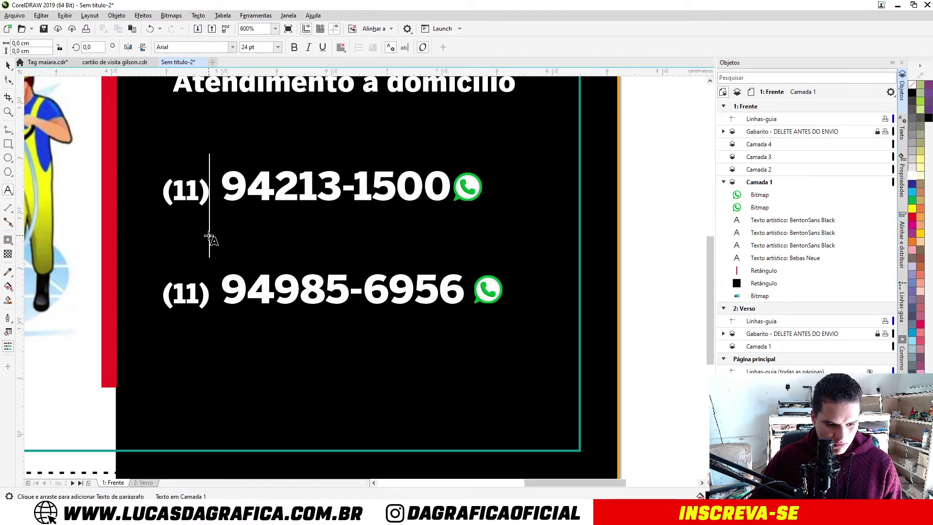
pyautogui.write('(11)')
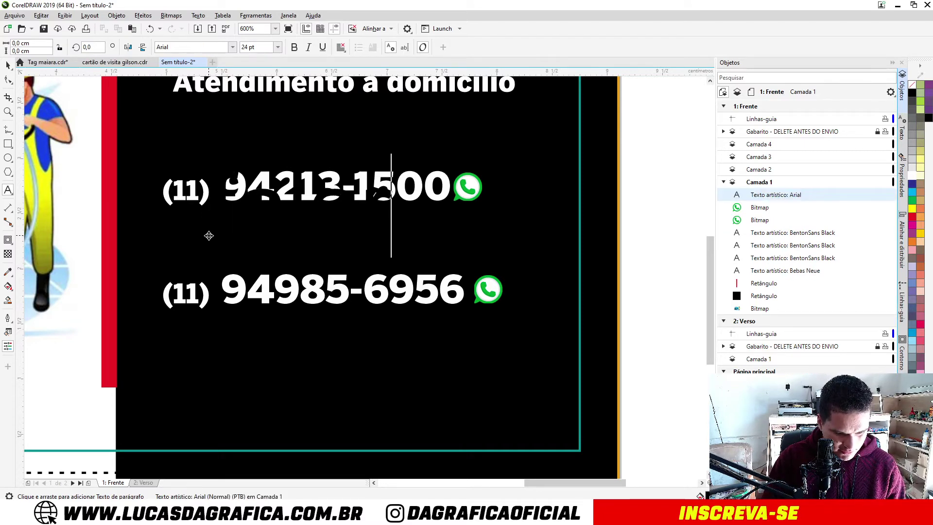
pyautogui.write(' Cá')
pyautogui.write('a')
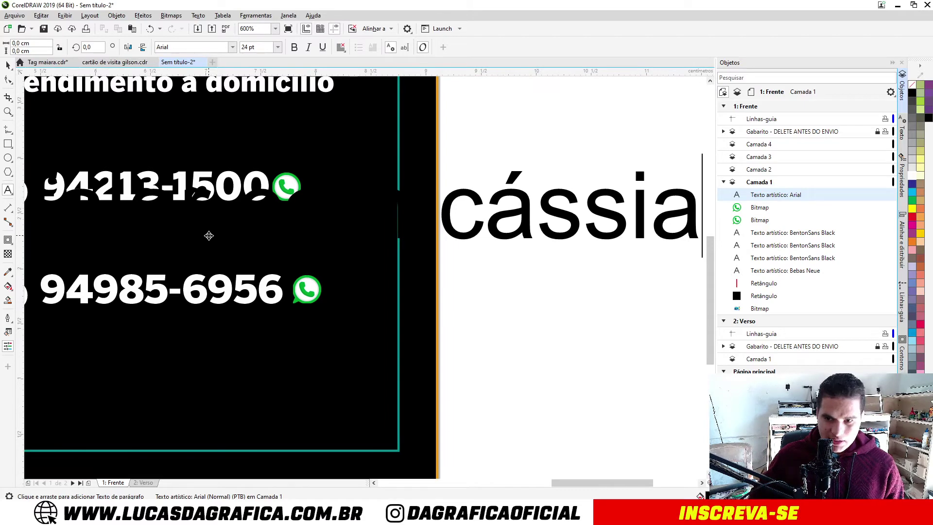
pyautogui.press('Escape')
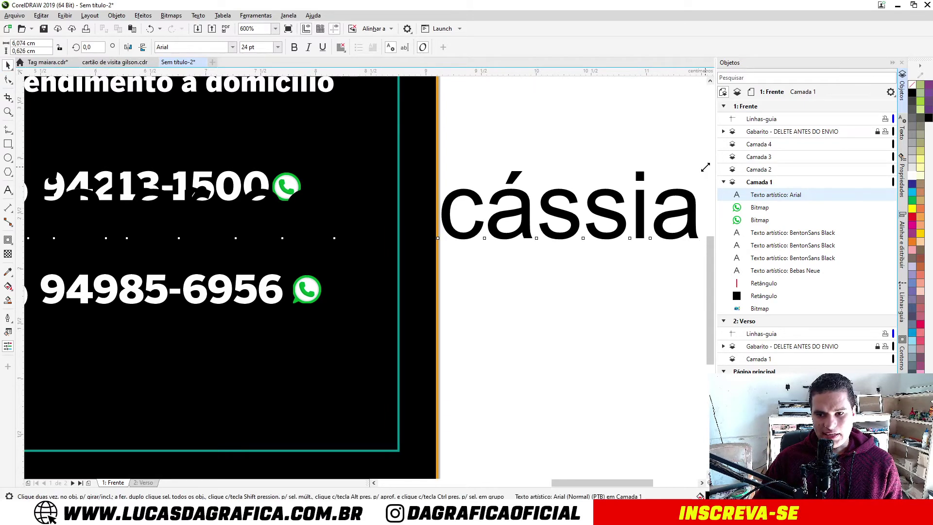
pyautogui.moveTo(700, 174)
pyautogui.mouseDown()
pyautogui.moveTo(308, 209)
pyautogui.moveTo(560, 201)
pyautogui.moveTo(422, 216)
pyautogui.moveTo(454, 214)
pyautogui.moveTo(432, 209)
pyautogui.mouseUp()
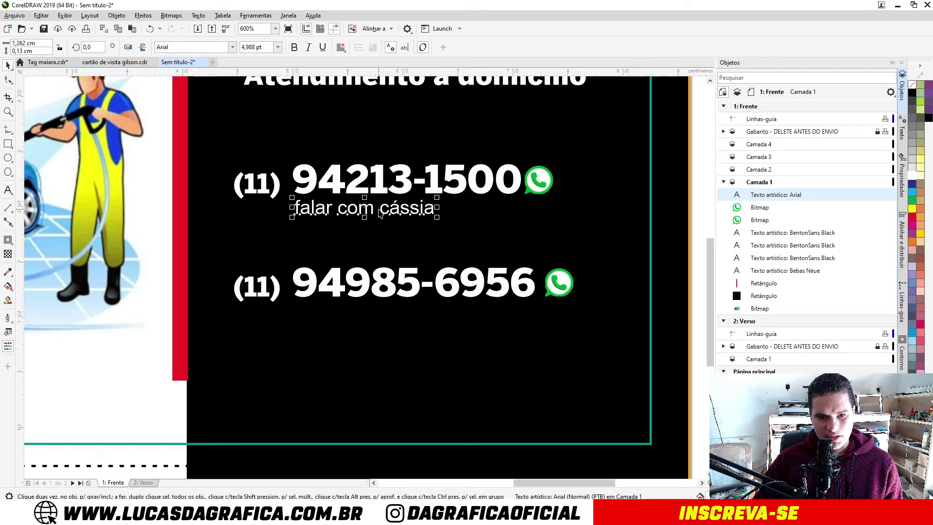
# Duplicate the caption under the second phone number and change it to the second contact's name
pyautogui.moveTo(364, 207)
pyautogui.mouseDown()
pyautogui.moveTo(365, 314)
pyautogui.moveTo(530, 311)
pyautogui.mouseUp()
pyautogui.press('F8')
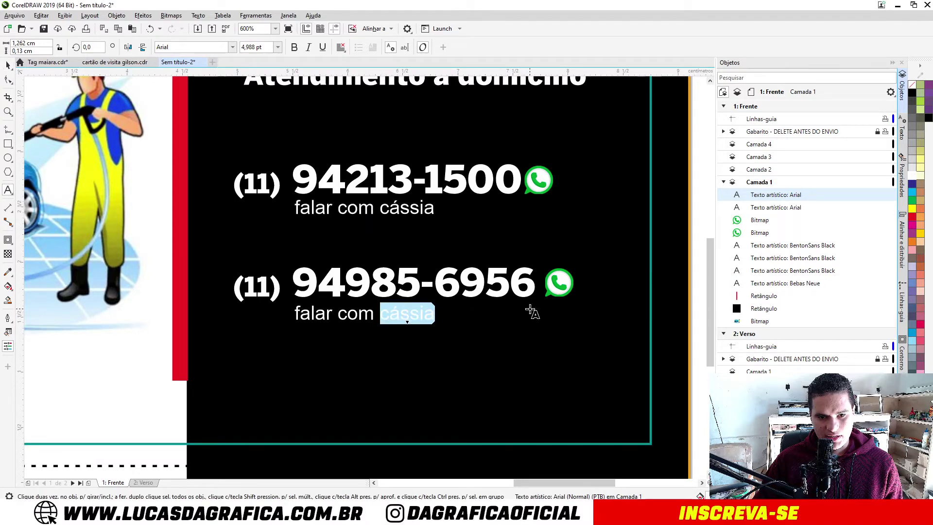
pyautogui.write('Gilson')
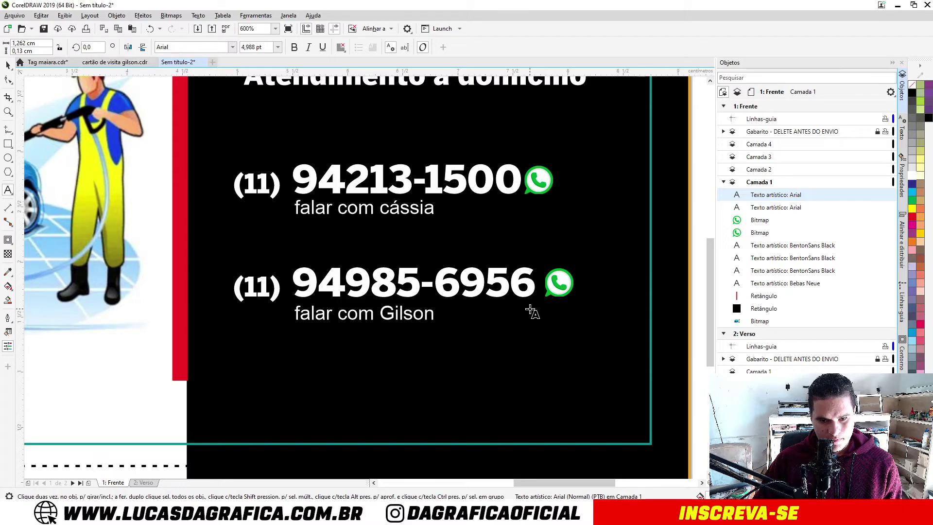
pyautogui.click(6, 67)
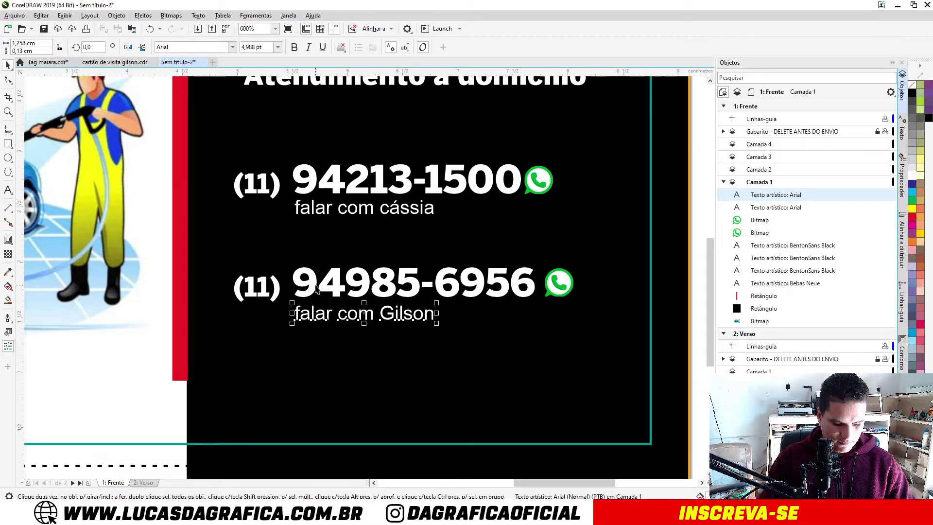
pyautogui.scroll(-1, 415, 239)
pyautogui.scroll(-2, 417, 242)
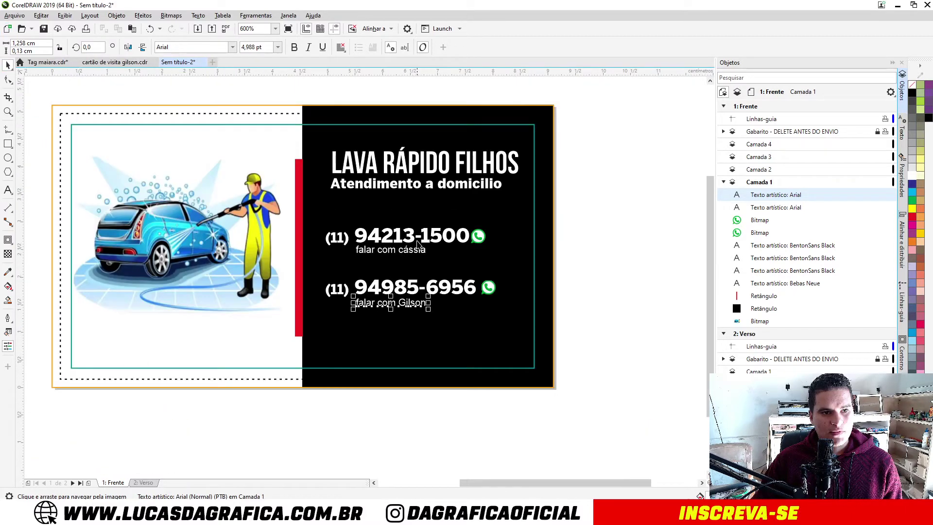
# Move the first phone-number block, and the title with its tagline, slightly lower
pyautogui.moveTo(553, 207); pyautogui.dragTo(318, 274)
pyautogui.moveTo(386, 242); pyautogui.dragTo(386, 255)
pyautogui.click(602, 215)
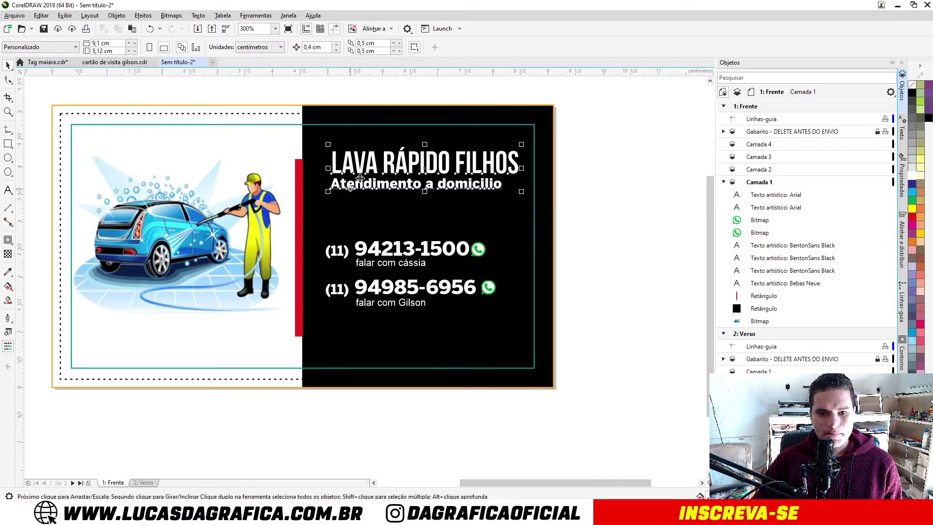
pyautogui.moveTo(554, 130); pyautogui.dragTo(325, 211)
pyautogui.moveTo(362, 179); pyautogui.dragTo(362, 197)
pyautogui.click(576, 167)
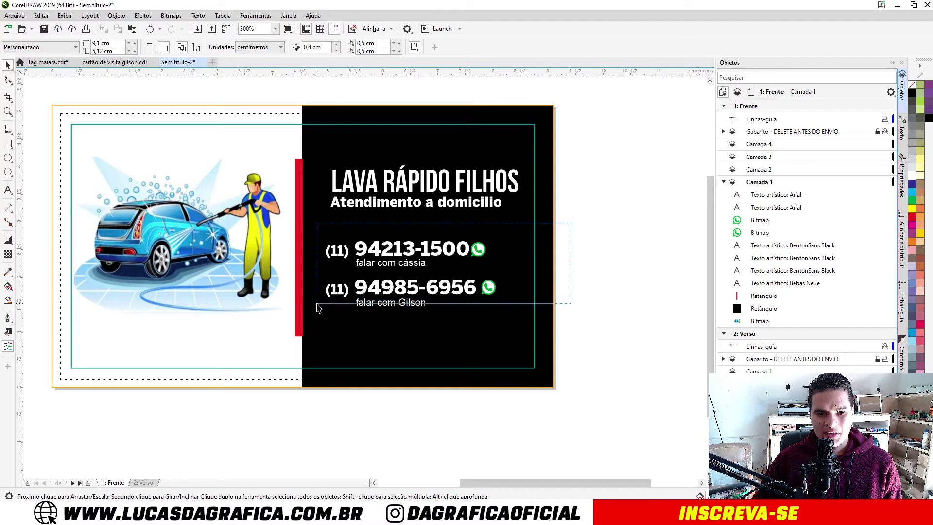
# Enlarge all the panel's text and icons slightly and move the vertical guide to their left edge
pyautogui.moveTo(595, 122); pyautogui.dragTo(317, 346)
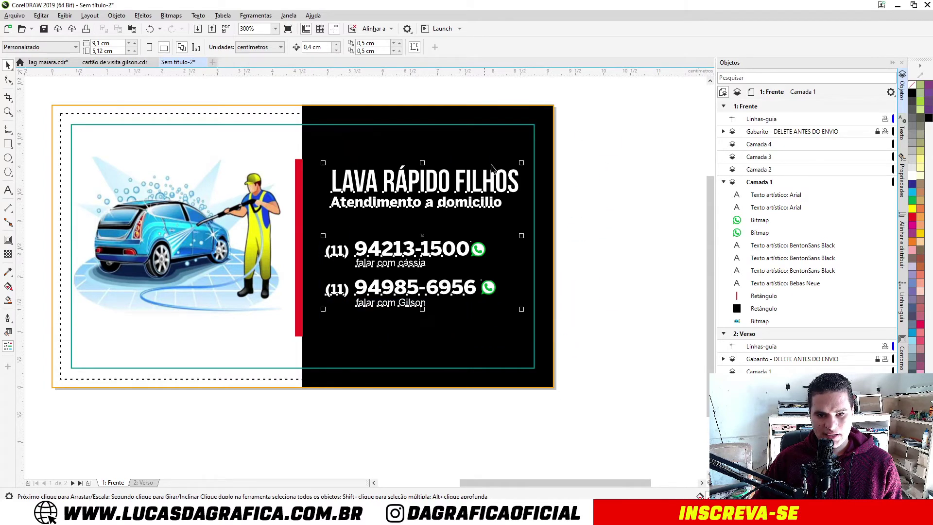
pyautogui.moveTo(523, 162); pyautogui.dragTo(530, 153)
pyautogui.click(597, 155)
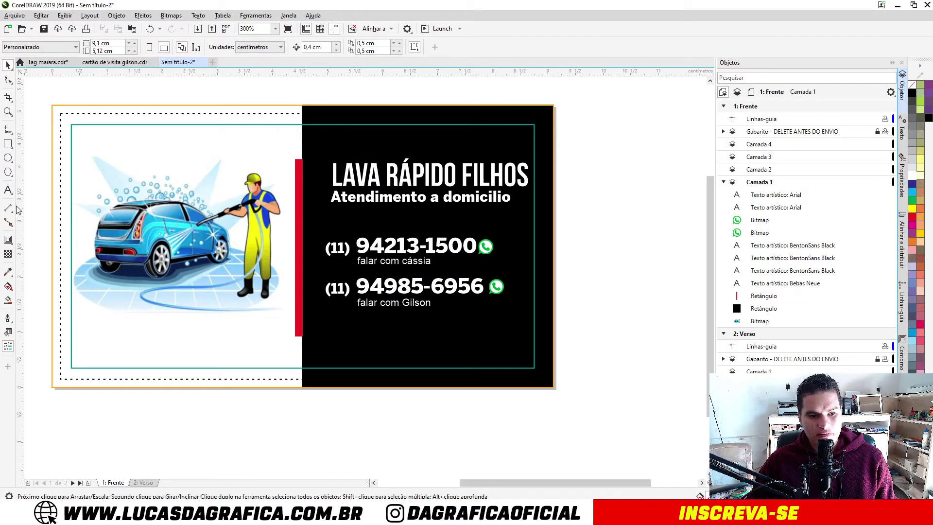
pyautogui.moveTo(234, 209); pyautogui.dragTo(314, 208)
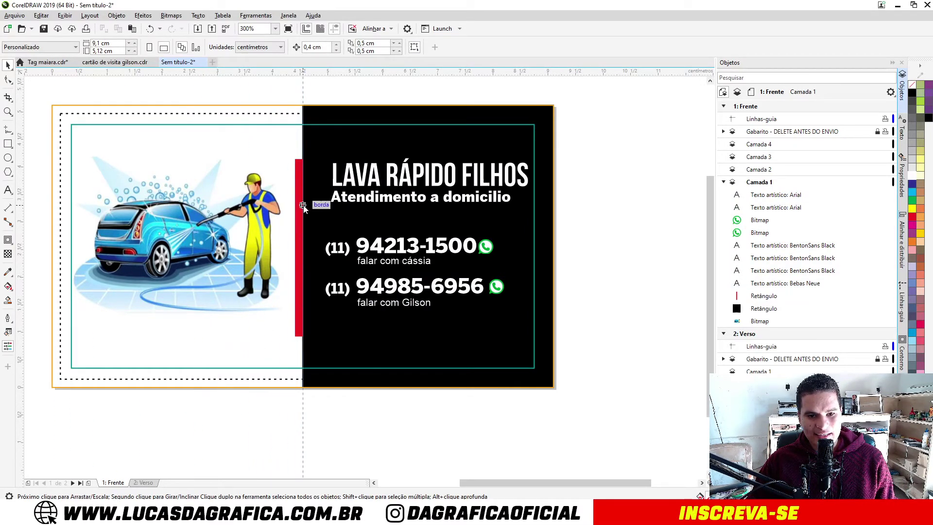
# Check the snapping options and snap the title and 'Atendimento a domicilio' line to the guide
pyautogui.click(371, 89)
pyautogui.click(373, 28)
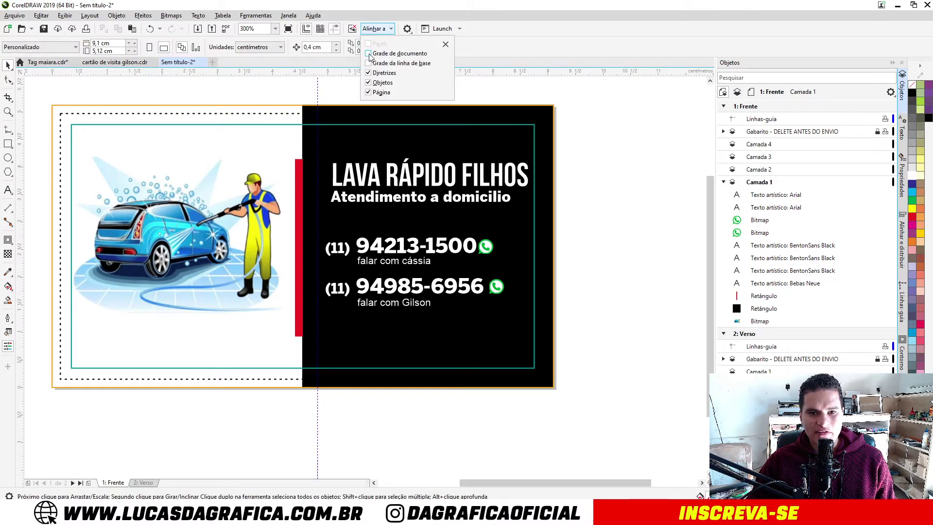
pyautogui.click(479, 90)
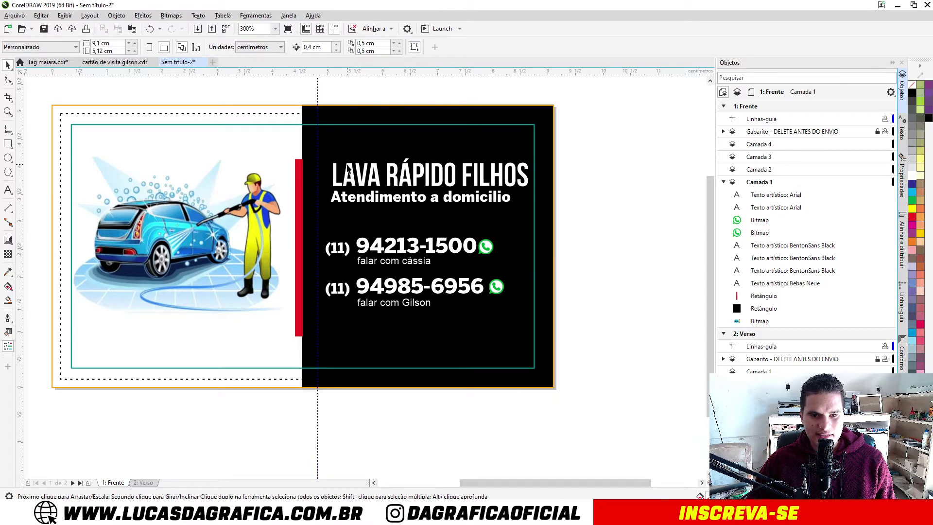
pyautogui.scroll(4, 347, 165)
pyautogui.click(297, 195)
pyautogui.moveTo(297, 193); pyautogui.dragTo(234, 193)
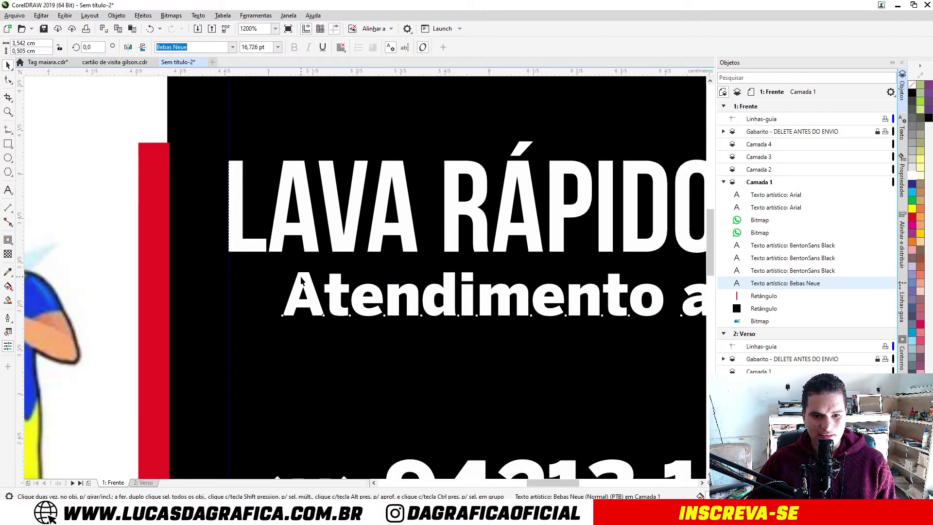
pyautogui.moveTo(301, 280); pyautogui.dragTo(246, 280)
# Snap both phone numbers and their captions to the same left guide
pyautogui.scroll(-3, 400, 258)
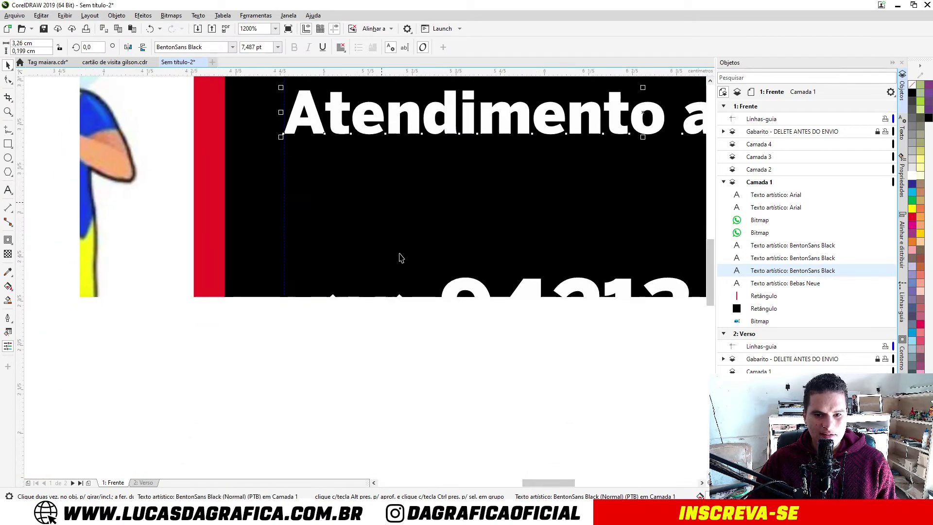
pyautogui.click(381, 315)
pyautogui.moveTo(382, 316); pyautogui.dragTo(357, 321)
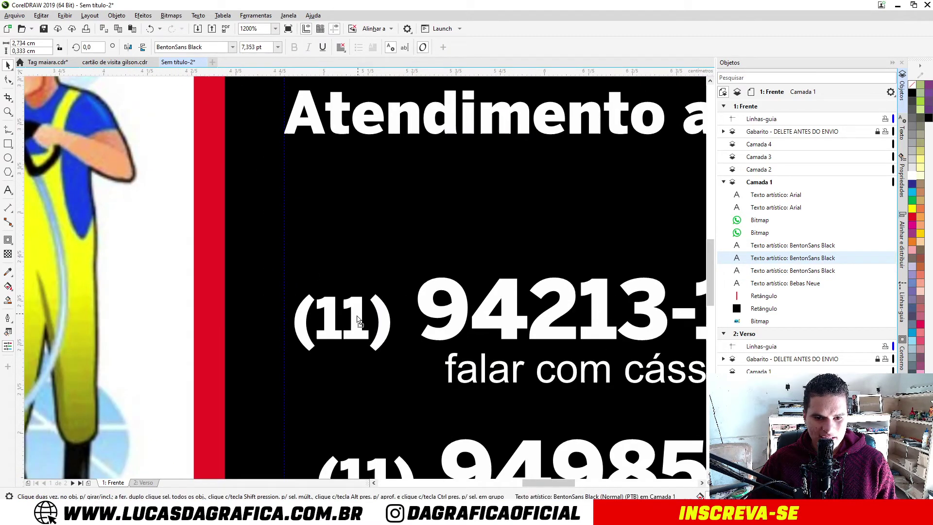
pyautogui.scroll(-3, 370, 330)
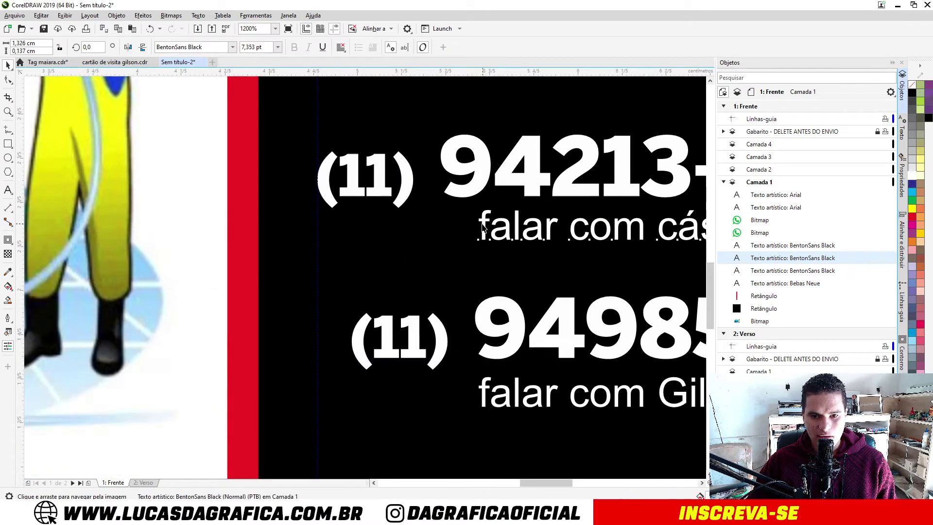
pyautogui.moveTo(482, 229); pyautogui.dragTo(446, 228)
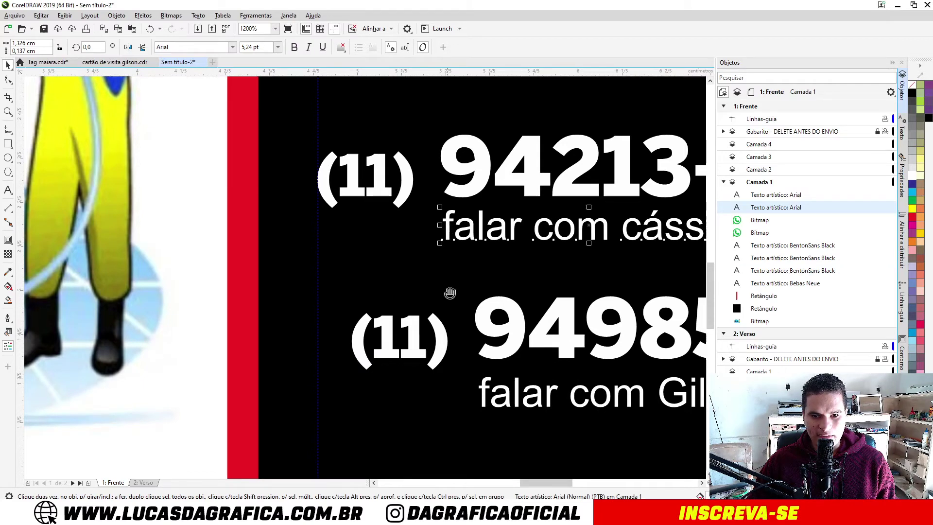
pyautogui.scroll(-2, 450, 292)
pyautogui.moveTo(502, 272); pyautogui.dragTo(466, 272)
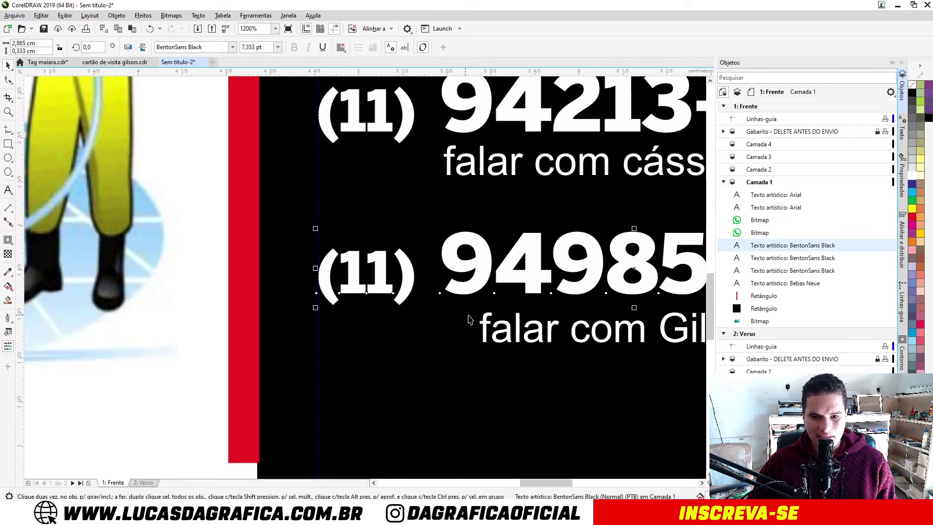
pyautogui.moveTo(484, 321); pyautogui.dragTo(446, 321)
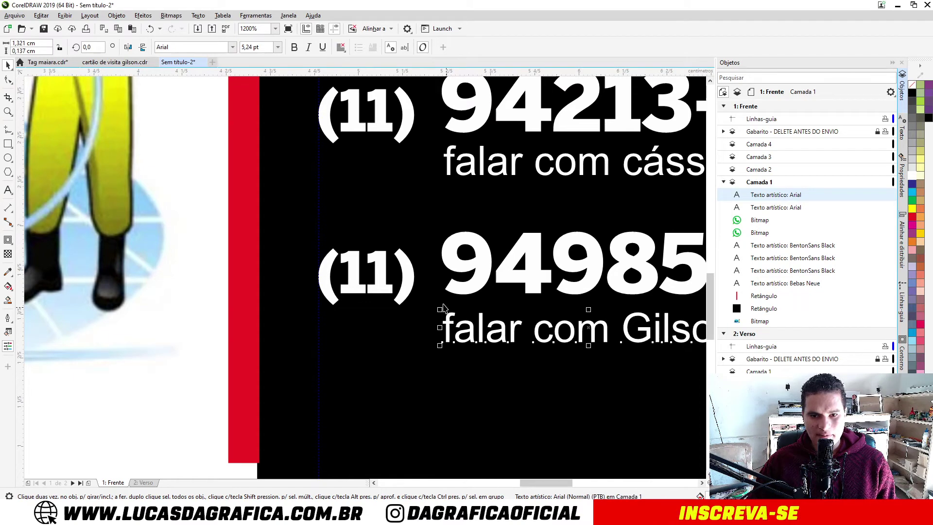
# Add a vertical guide between the phone numbers and the WhatsApp icons
pyautogui.scroll(-3, 444, 307)
pyautogui.scroll(1, 610, 265)
pyautogui.scroll(1, 425, 223)
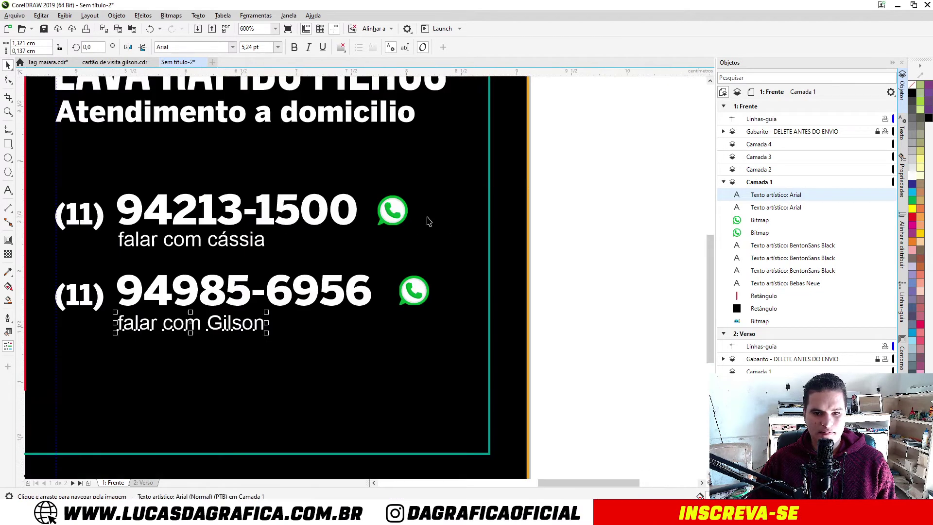
pyautogui.scroll(1, 427, 221)
pyautogui.scroll(-1, 365, 236)
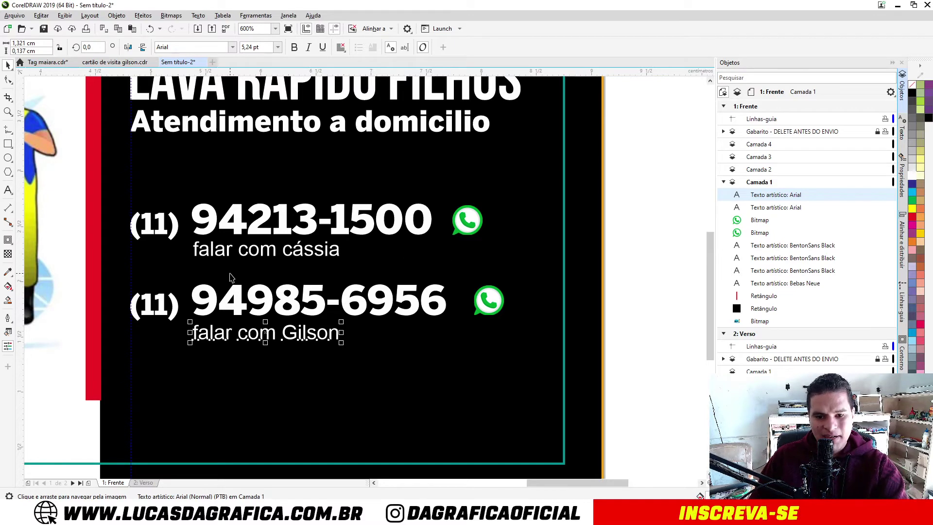
pyautogui.moveTo(29, 232); pyautogui.dragTo(431, 219)
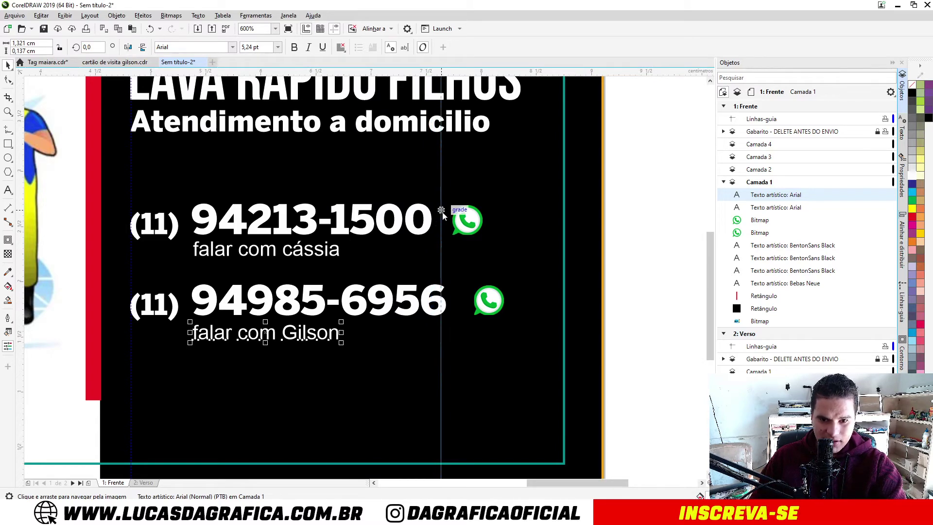
pyautogui.moveTo(431, 219); pyautogui.dragTo(403, 185)
# Set both WhatsApp icons snugly against their phone numbers
pyautogui.click(403, 185)
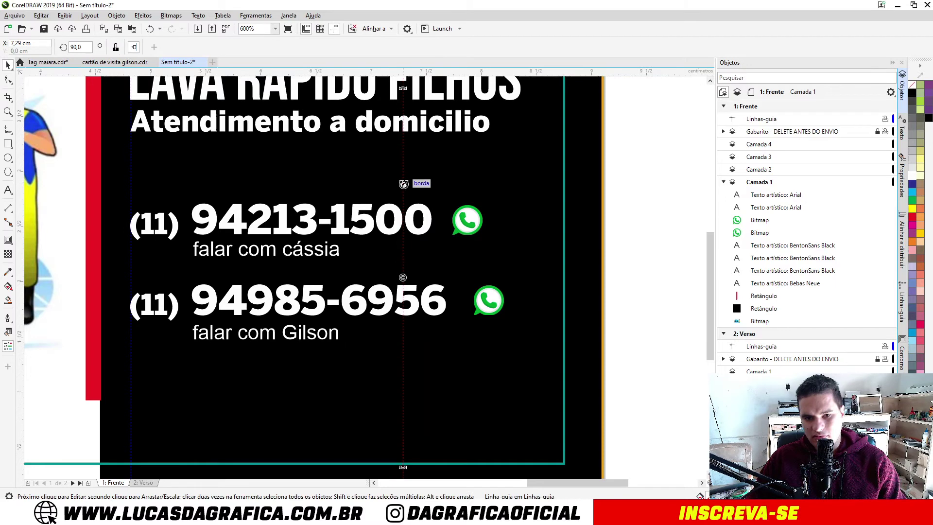
pyautogui.moveTo(477, 220); pyautogui.dragTo(461, 219)
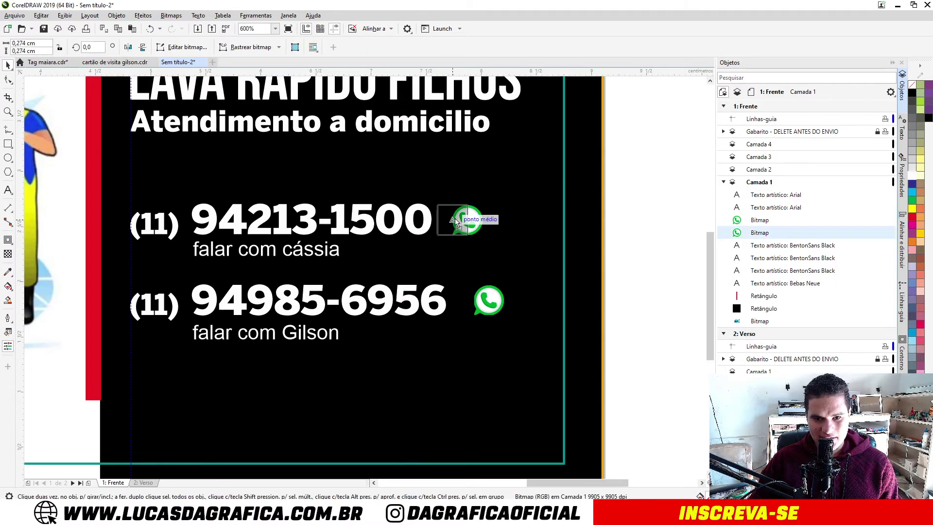
pyautogui.moveTo(490, 305); pyautogui.dragTo(470, 303)
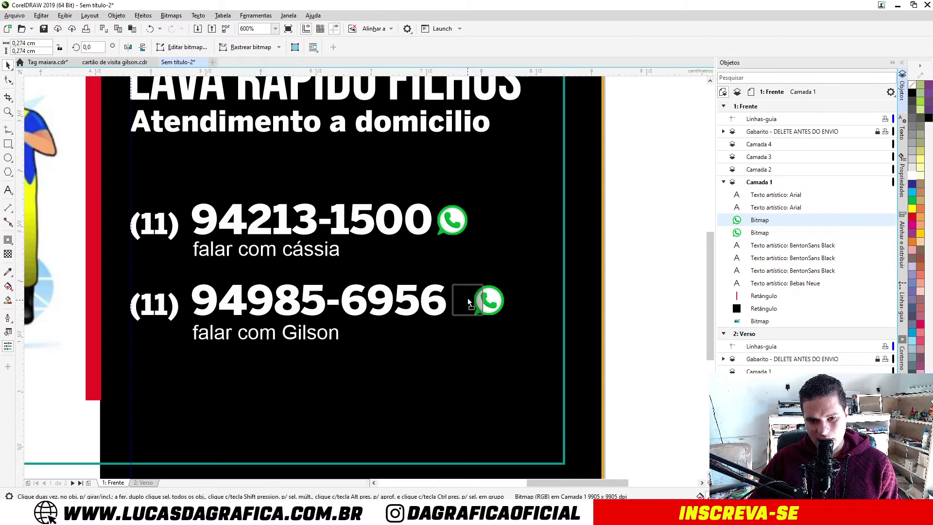
pyautogui.click(629, 223)
# Delete the stray vertical guide and hide the Gabarito template layer
pyautogui.scroll(-2, 367, 246)
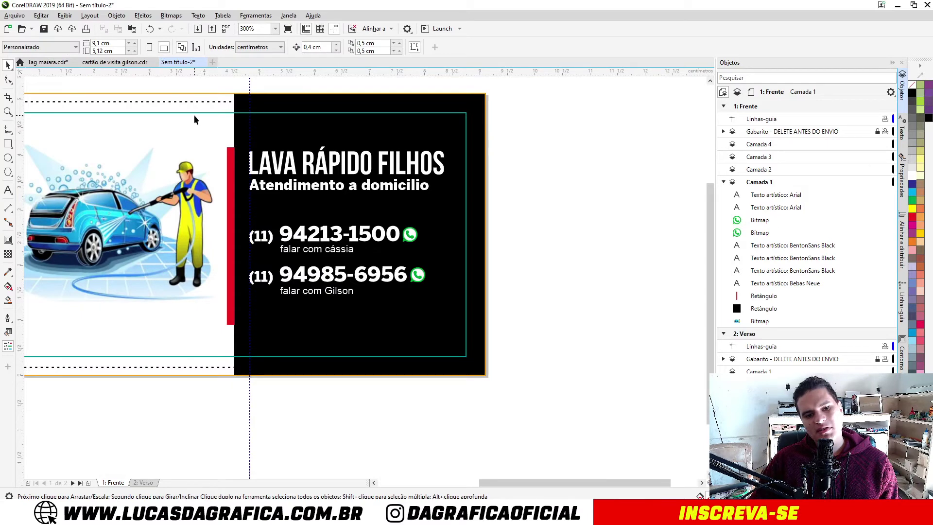
pyautogui.click(249, 119)
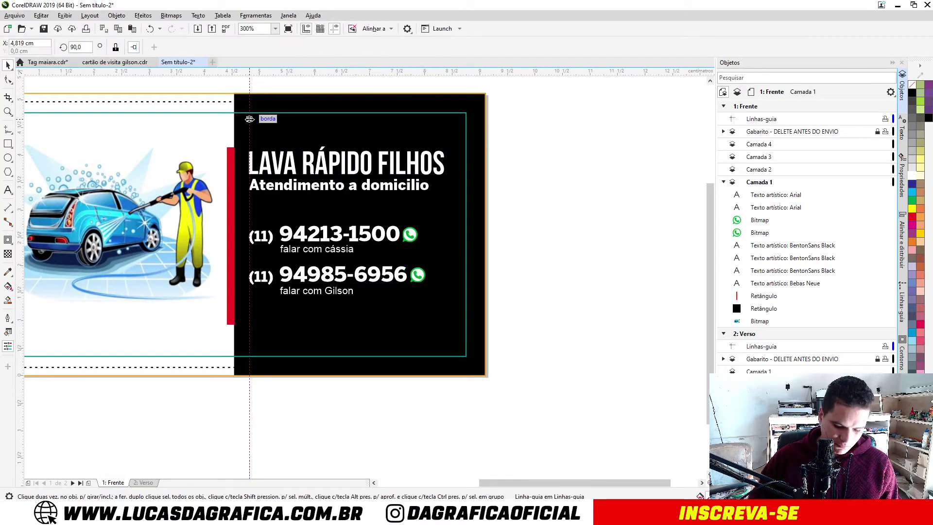
pyautogui.press('Delete')
pyautogui.scroll(-4, 508, 191)
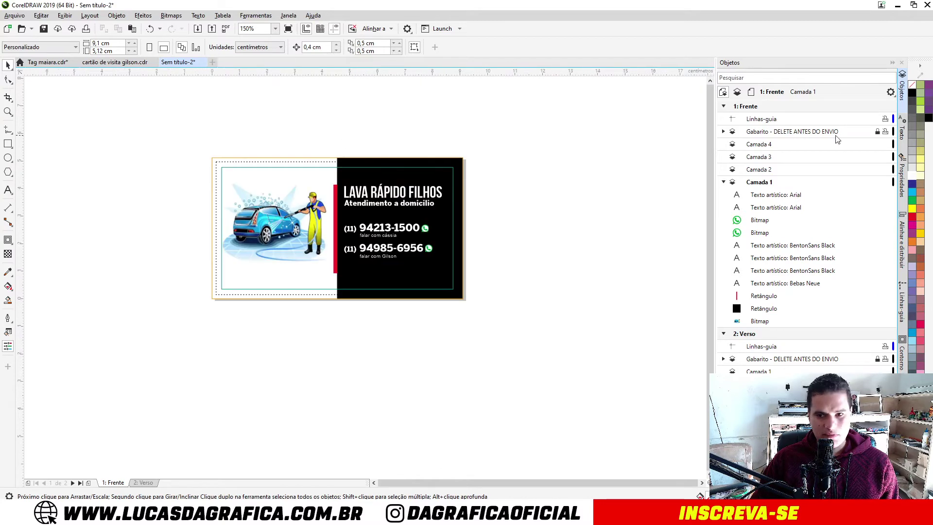
pyautogui.click(870, 132)
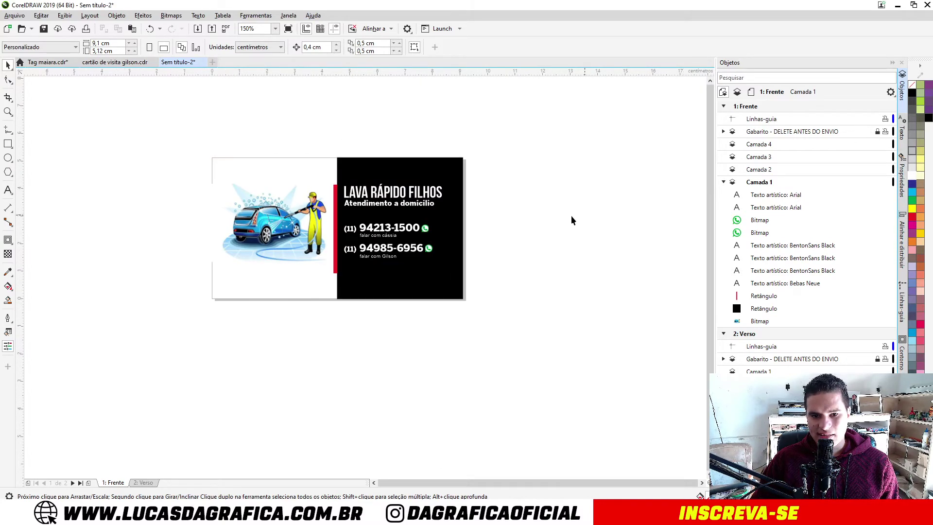
# Capture and copy a screen region around the finished card front, then switch to CARD MOCKUP.psd
pyautogui.scroll(2, 522, 205)
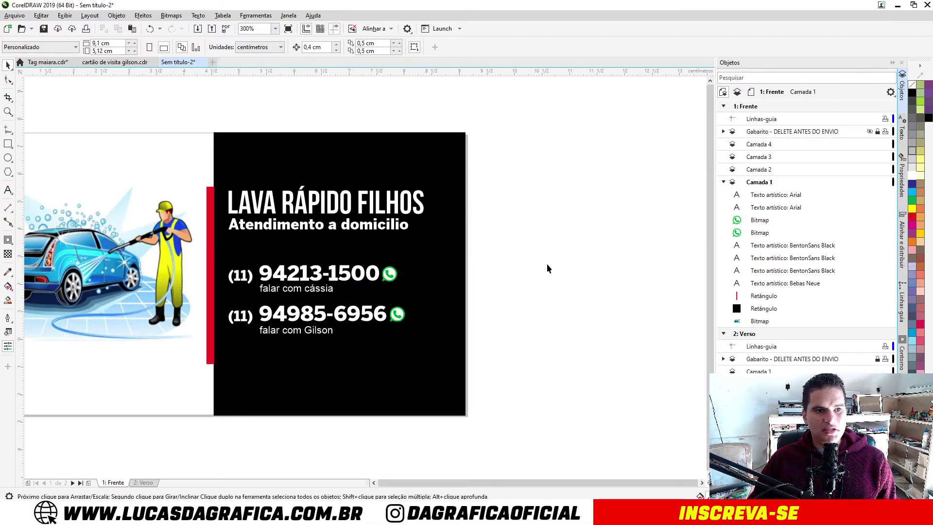
pyautogui.scroll(-2, 546, 264)
pyautogui.scroll(2, 409, 258)
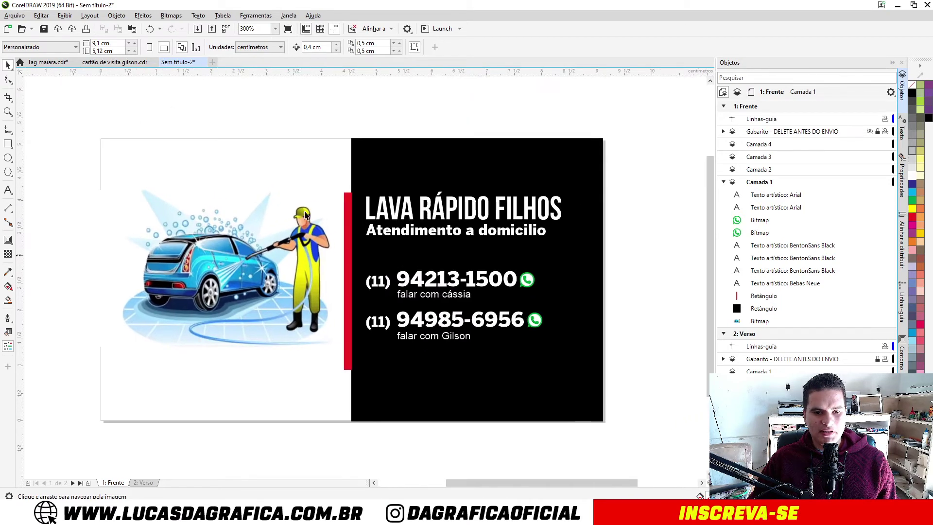
pyautogui.moveTo(379, 297); pyautogui.dragTo(361, 263)
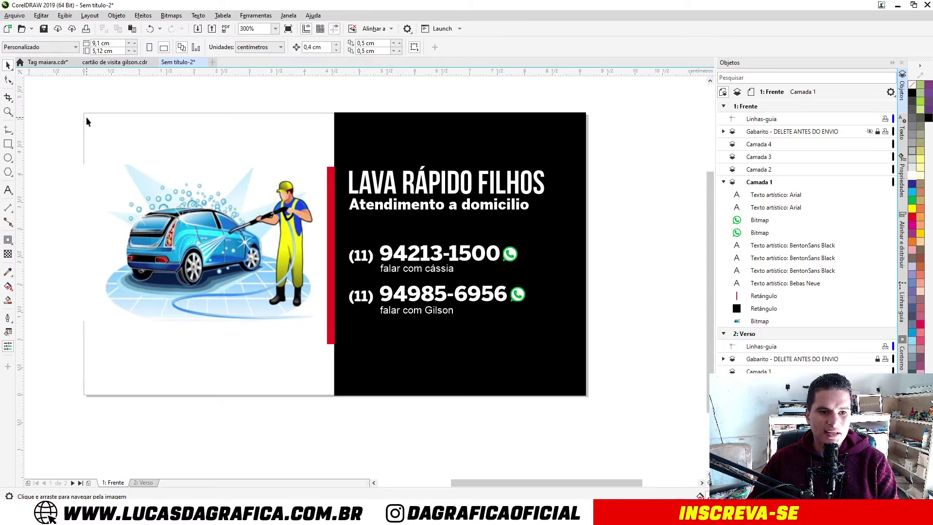
pyautogui.press('Print')
pyautogui.moveTo(86, 114)
pyautogui.mouseDown()
pyautogui.moveTo(543, 343)
pyautogui.moveTo(581, 391)
pyautogui.mouseUp()
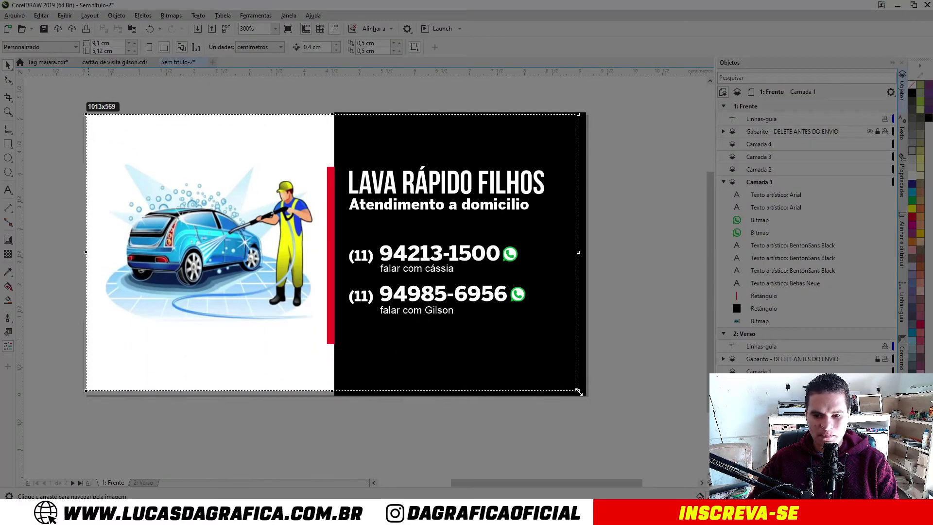
pyautogui.hotkey('ctrl', 'c')
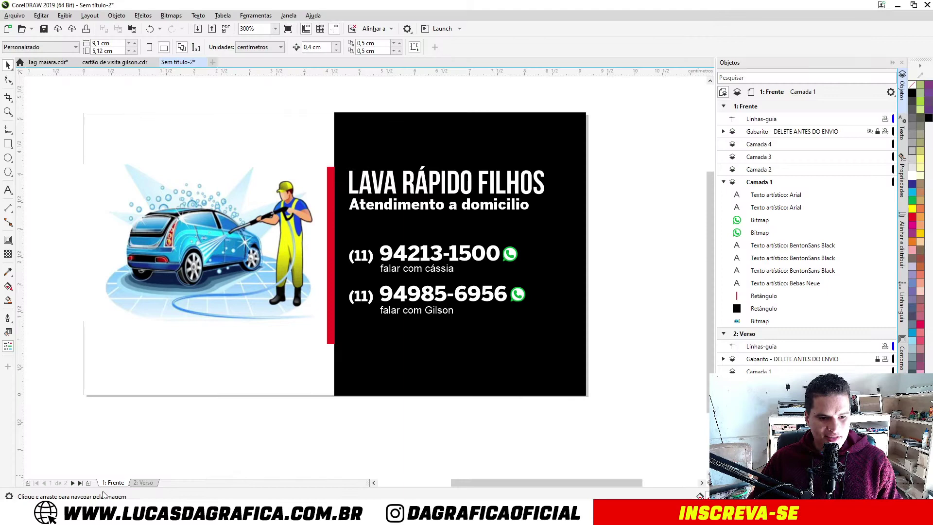
pyautogui.click(71, 473)
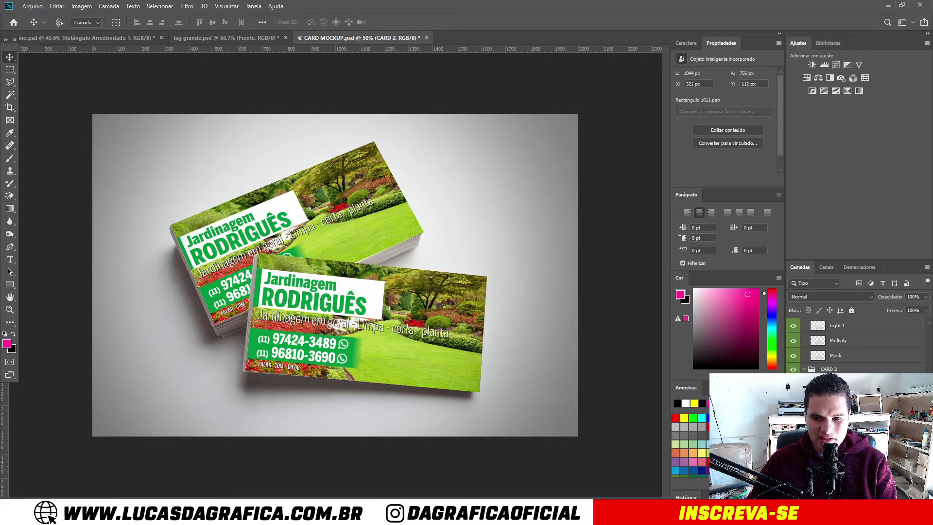
# Paste the car-wash card into the back card's smart object, scale it to fill, save and close
pyautogui.doubleClick(508, 305)
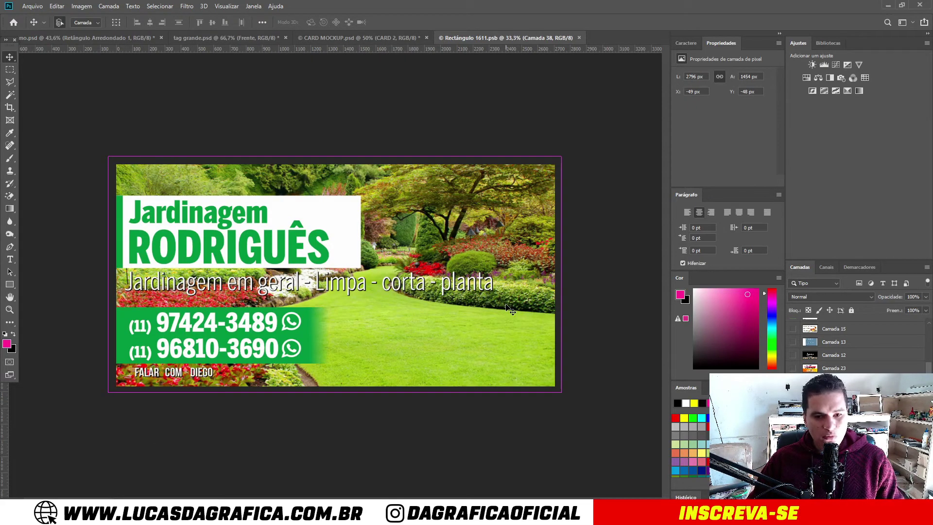
pyautogui.hotkey('ctrl', 'v')
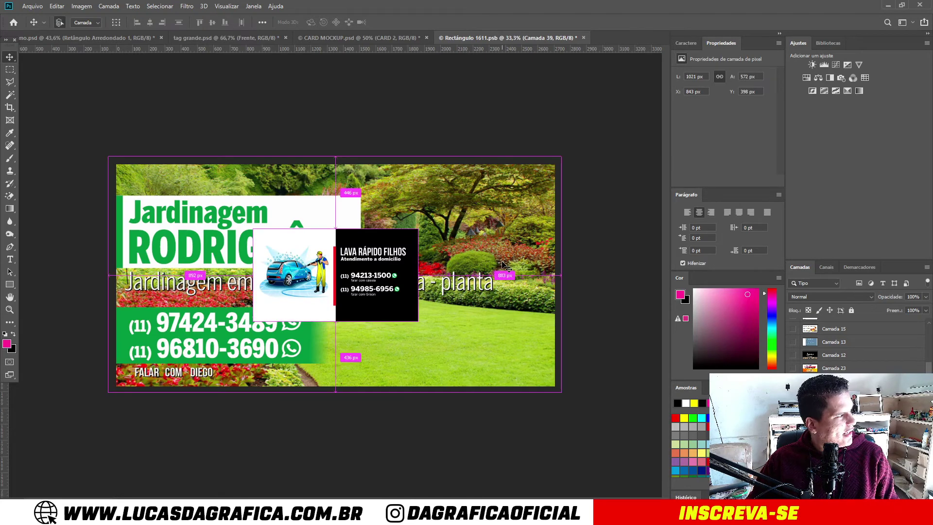
pyautogui.hotkey('ctrl', 't')
pyautogui.moveTo(336, 228); pyautogui.dragTo(337, 164)
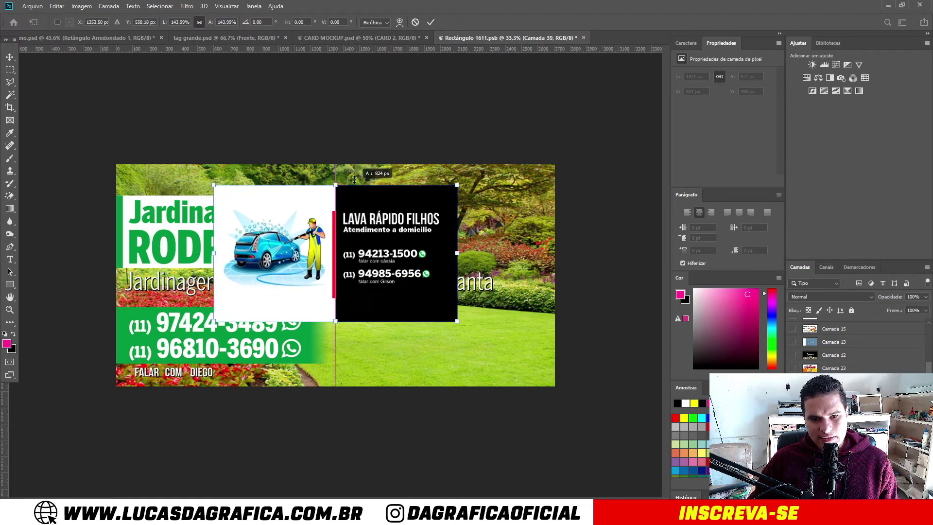
pyautogui.moveTo(335, 320); pyautogui.dragTo(337, 388)
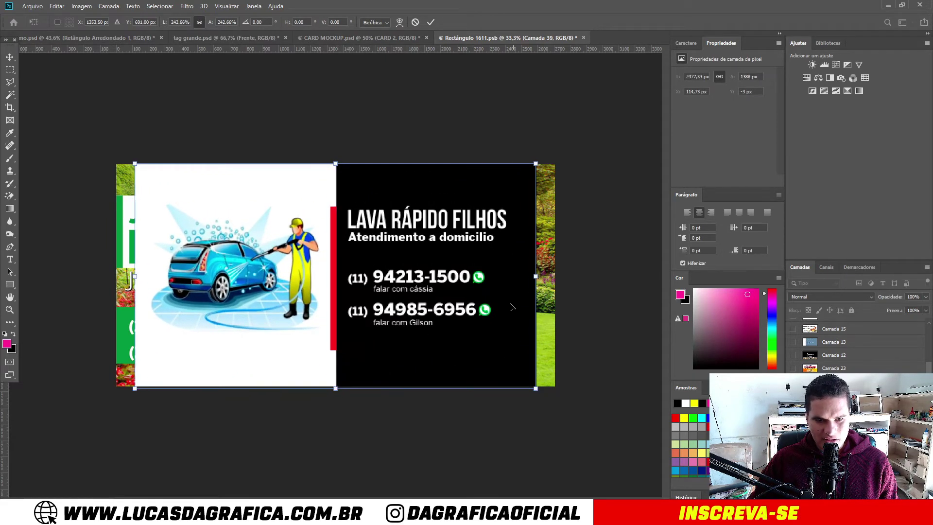
pyautogui.moveTo(334, 163); pyautogui.dragTo(335, 149)
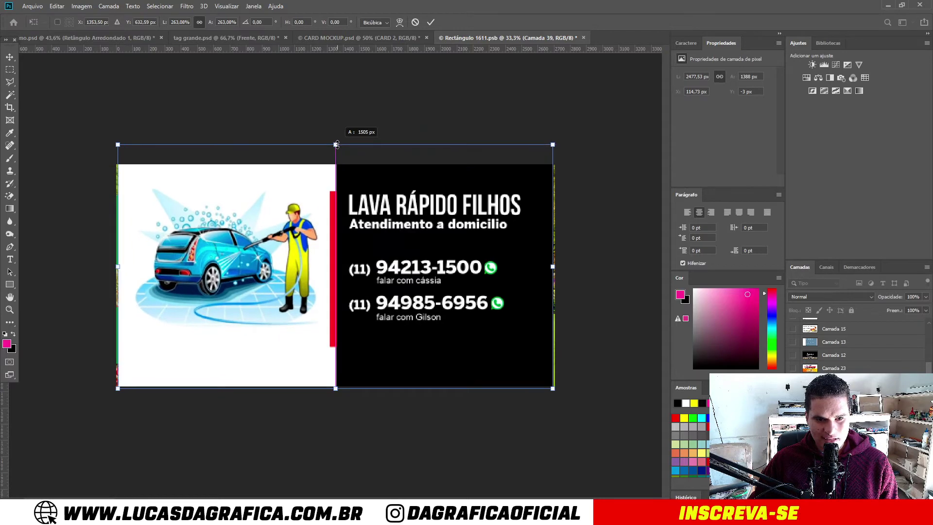
pyautogui.moveTo(341, 395); pyautogui.dragTo(344, 398)
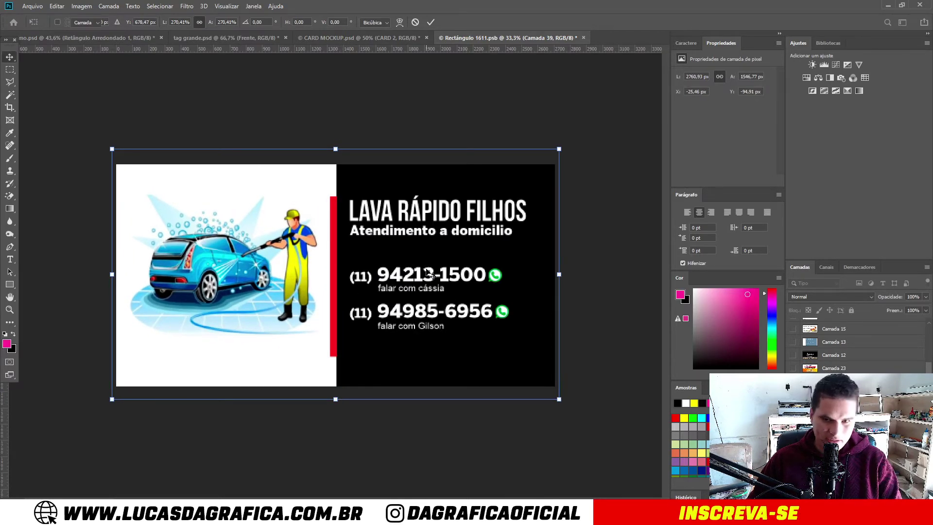
pyautogui.press('Return')
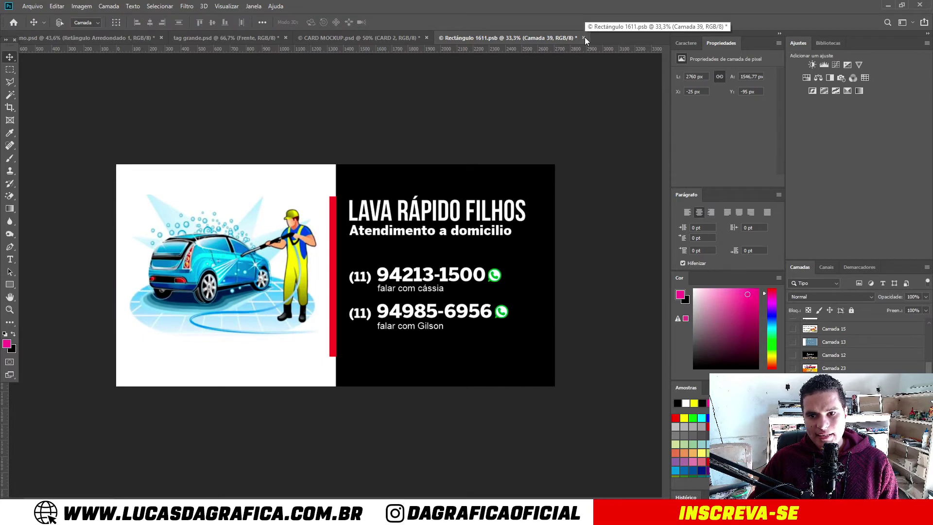
pyautogui.hotkey('ctrl', 's')
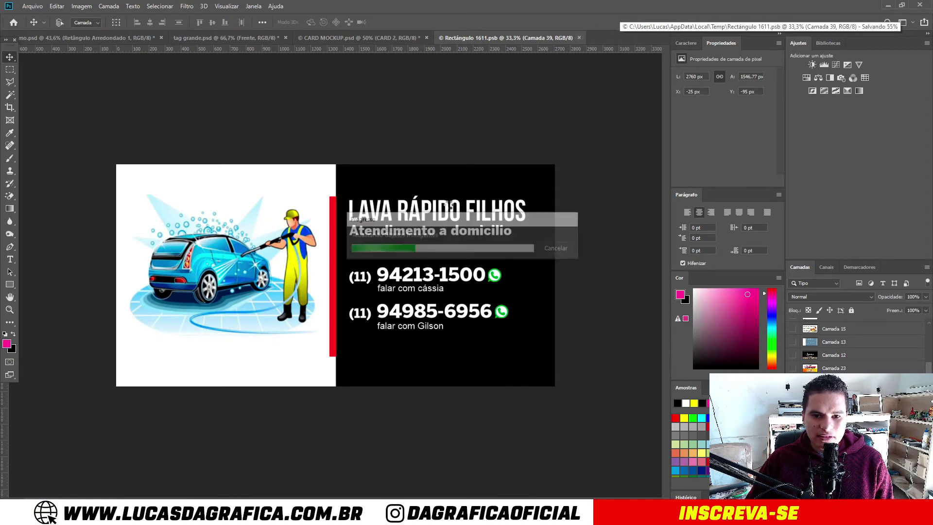
pyautogui.hotkey('ctrl', 'w')
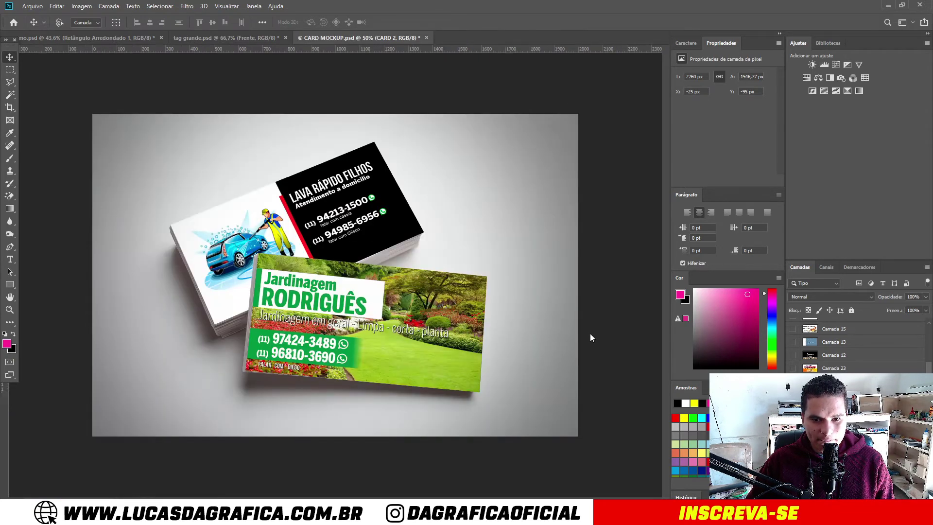
# Paste the car-wash card into the CARD 1 smart object, scale it to cover, save and close
pyautogui.scroll(5, 855, 345)
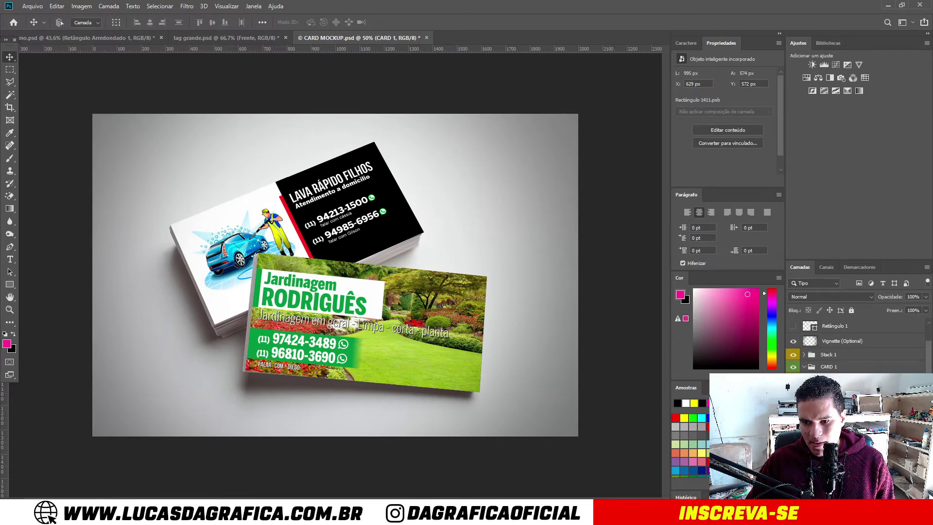
pyautogui.doubleClick(810, 380)
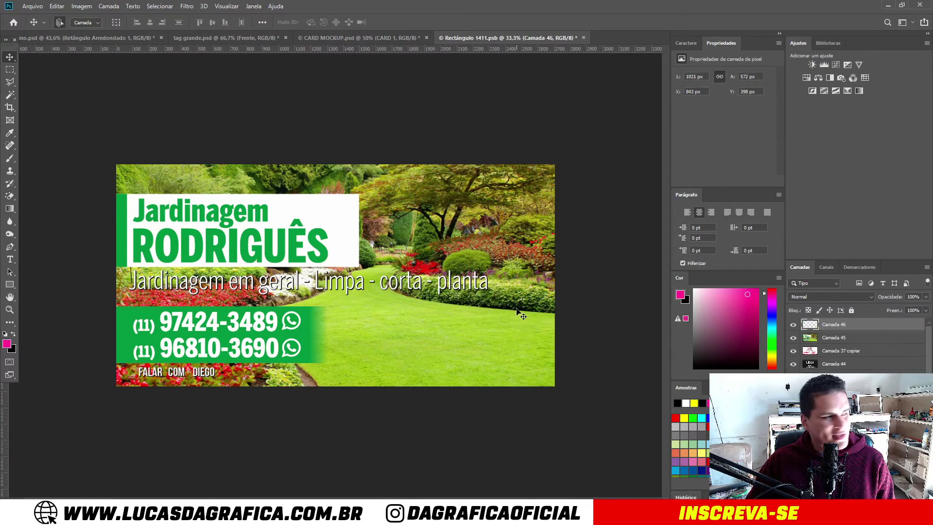
pyautogui.hotkey('ctrl', 'v')
pyautogui.hotkey('ctrl', 't')
pyautogui.moveTo(339, 229); pyautogui.dragTo(339, 164)
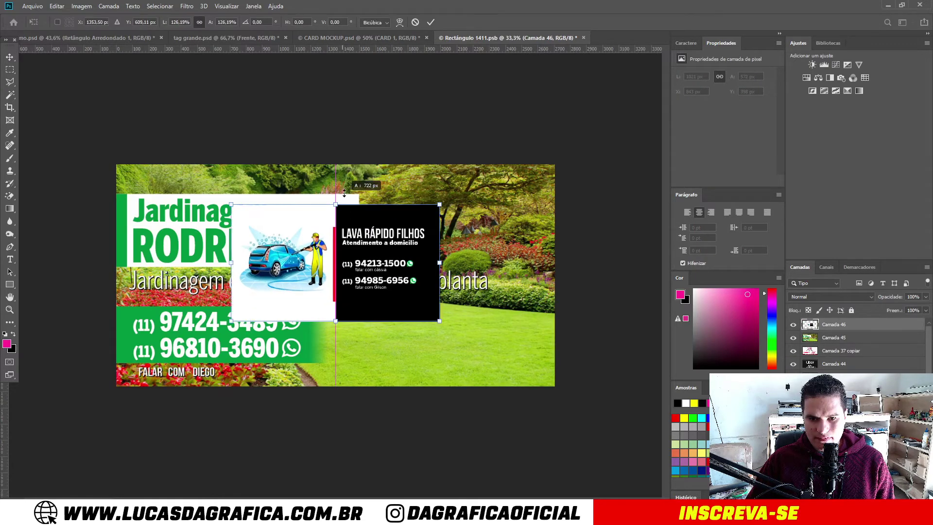
pyautogui.moveTo(339, 321); pyautogui.dragTo(365, 334)
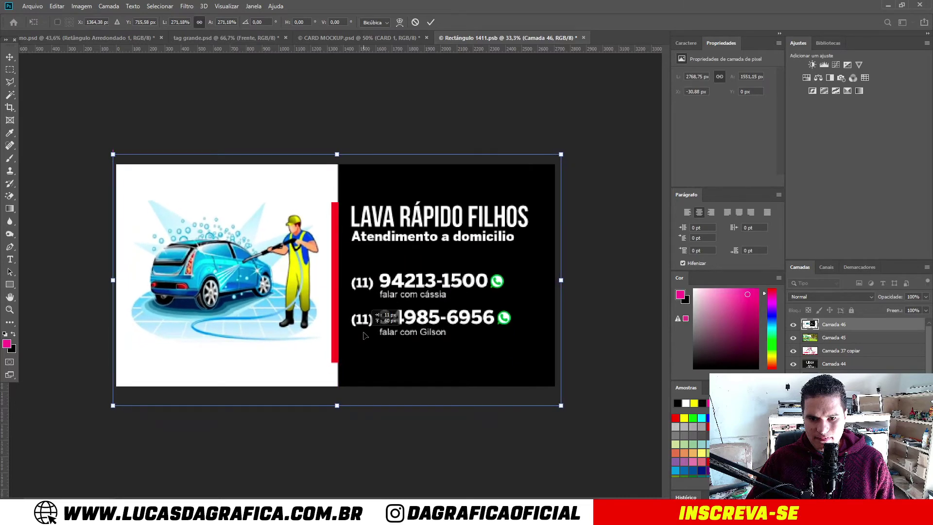
pyautogui.press('Return')
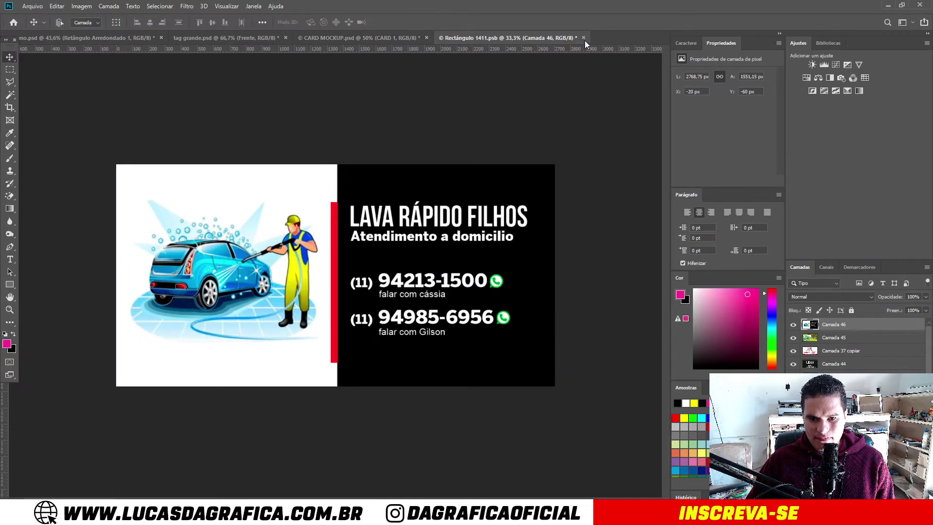
pyautogui.hotkey('ctrl', 's')
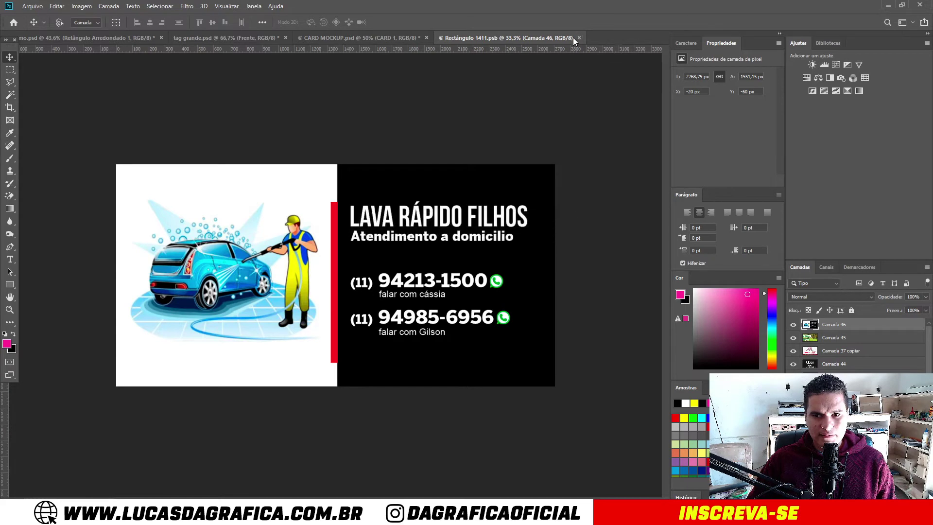
pyautogui.hotkey('ctrl', 'w')
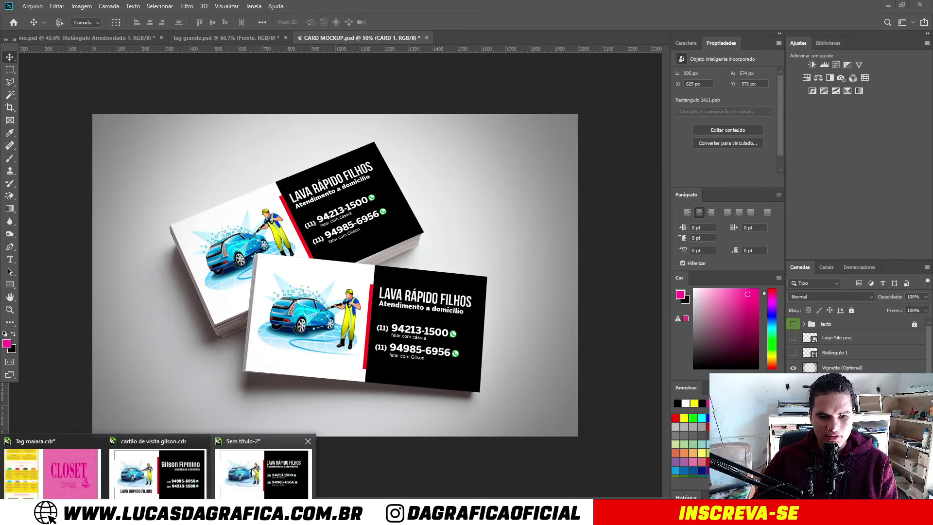
# Compare against the CorelDRAW original, then return to the Photoshop mockup
pyautogui.click(272, 466)
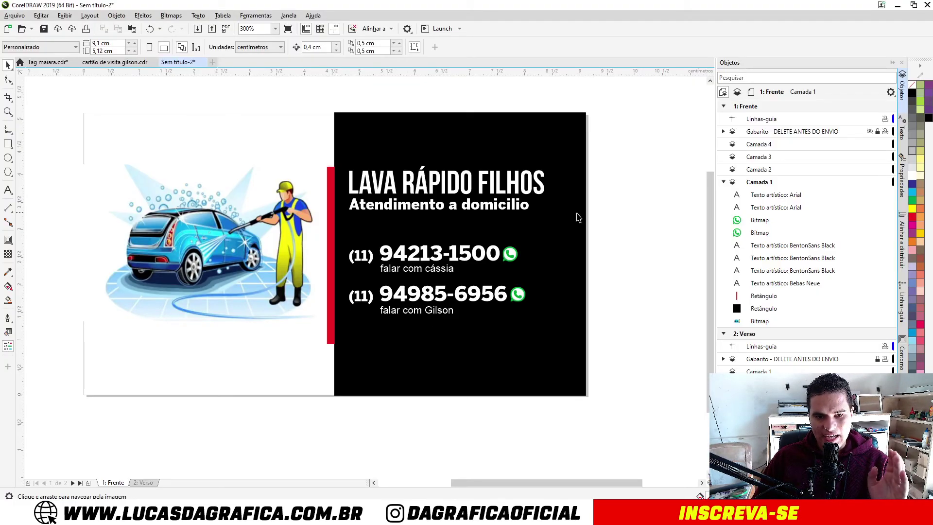
pyautogui.click(260, 505)
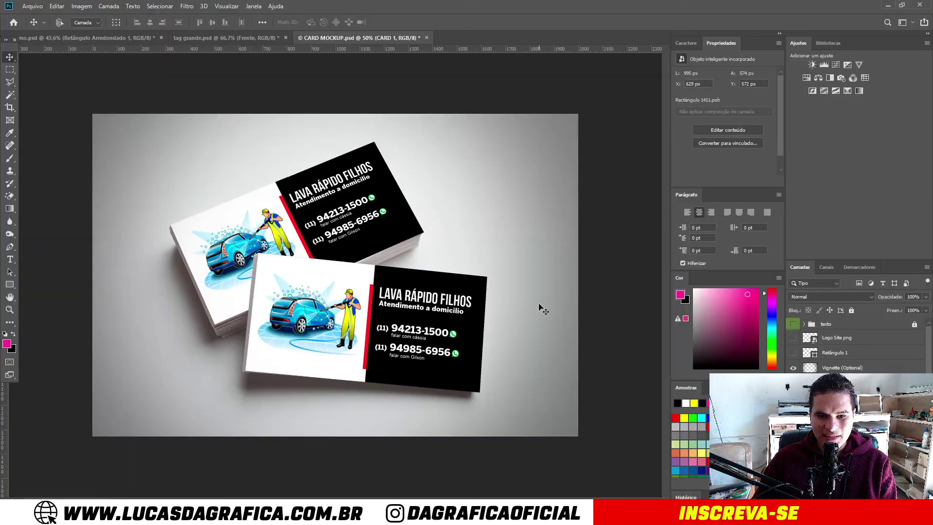